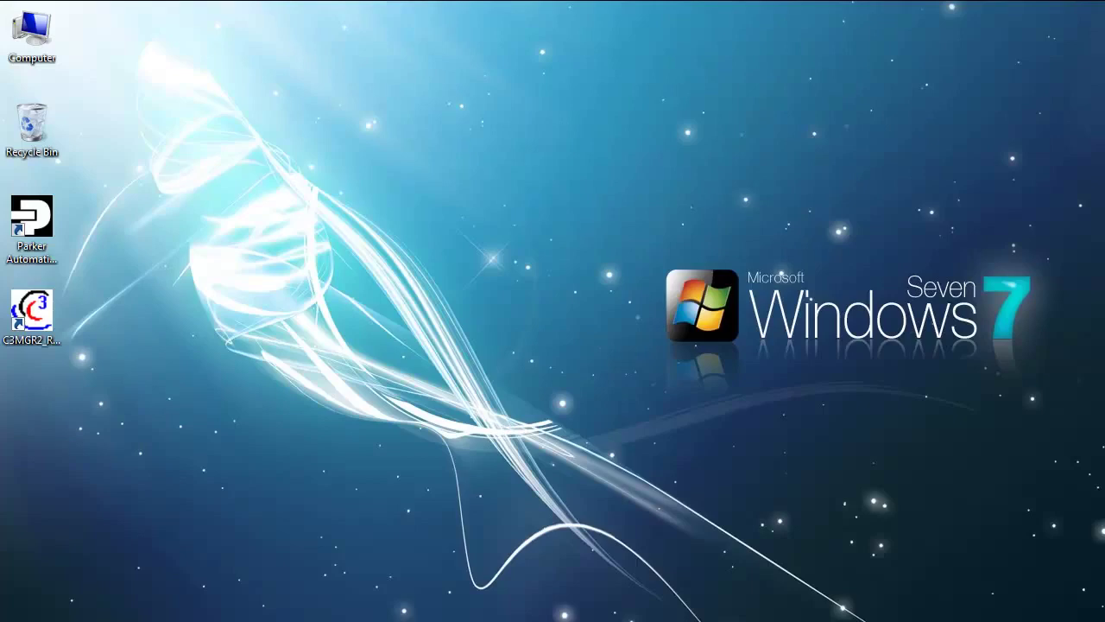
Go from the Motion Control Systems page to the Parker FAQ's PAC Quick Start page, shifting the window right.
mouse_move(129, 618)
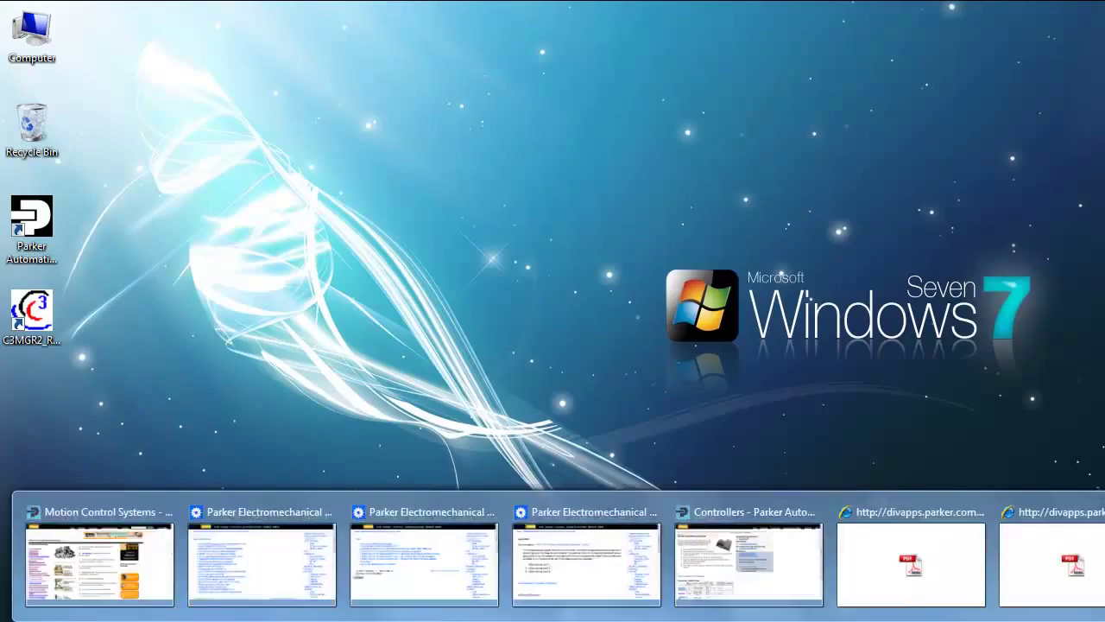
click(90, 596)
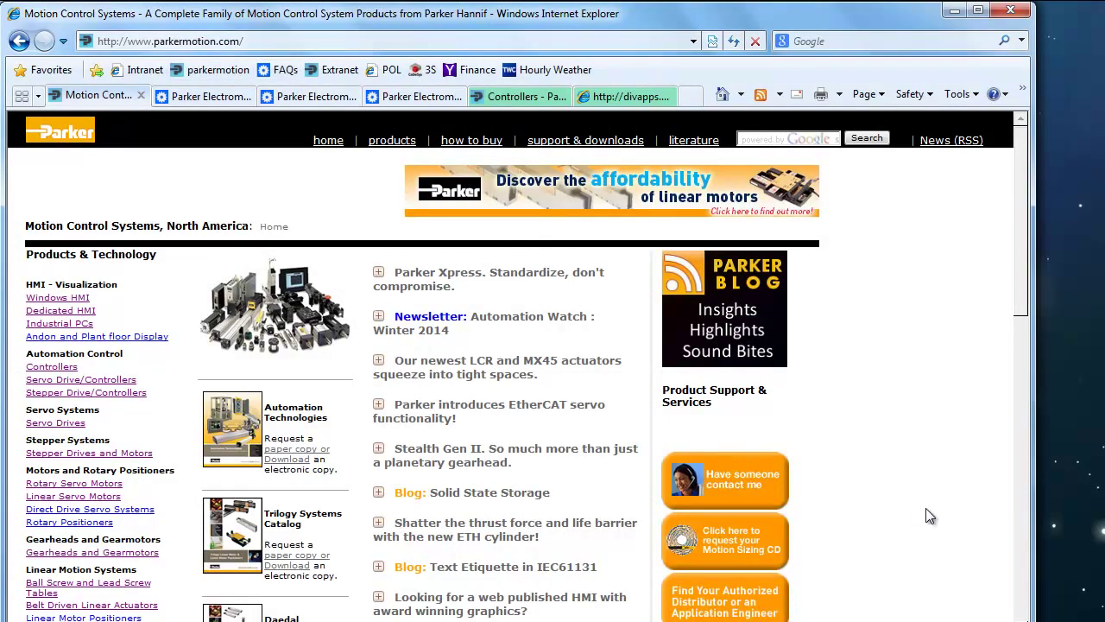
scroll(926, 508, down, 3)
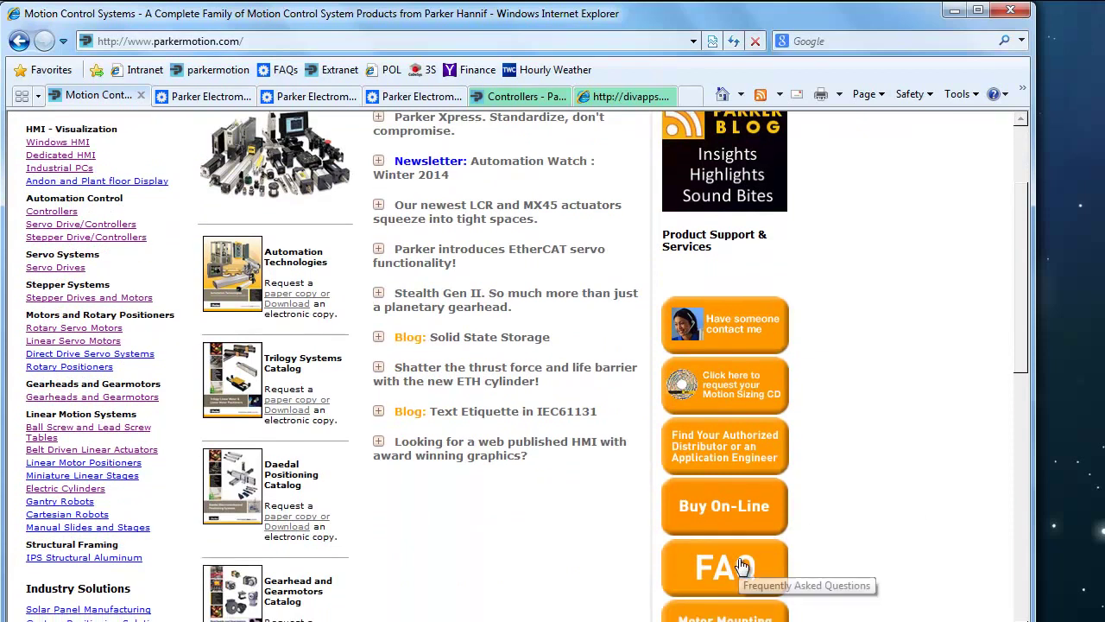
click(740, 566)
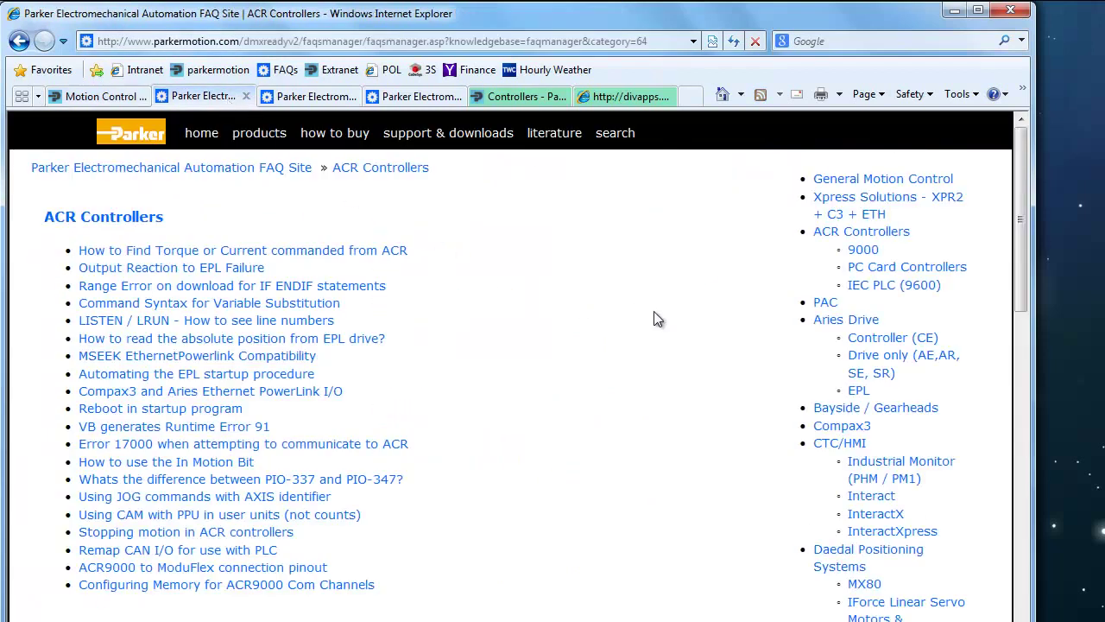
click(825, 303)
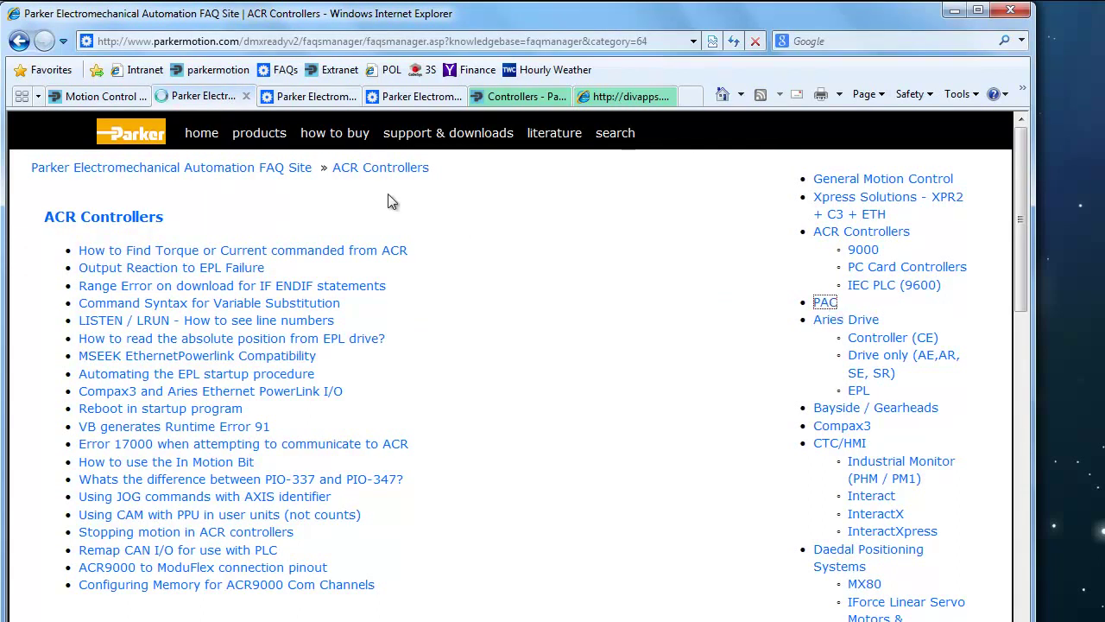
click(319, 97)
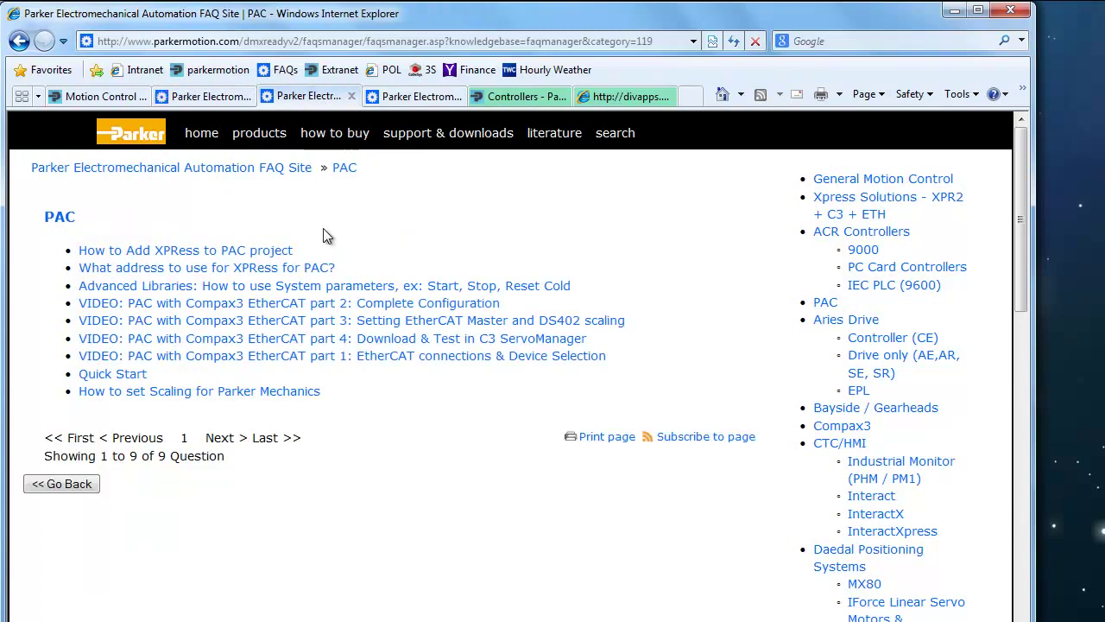
click(116, 375)
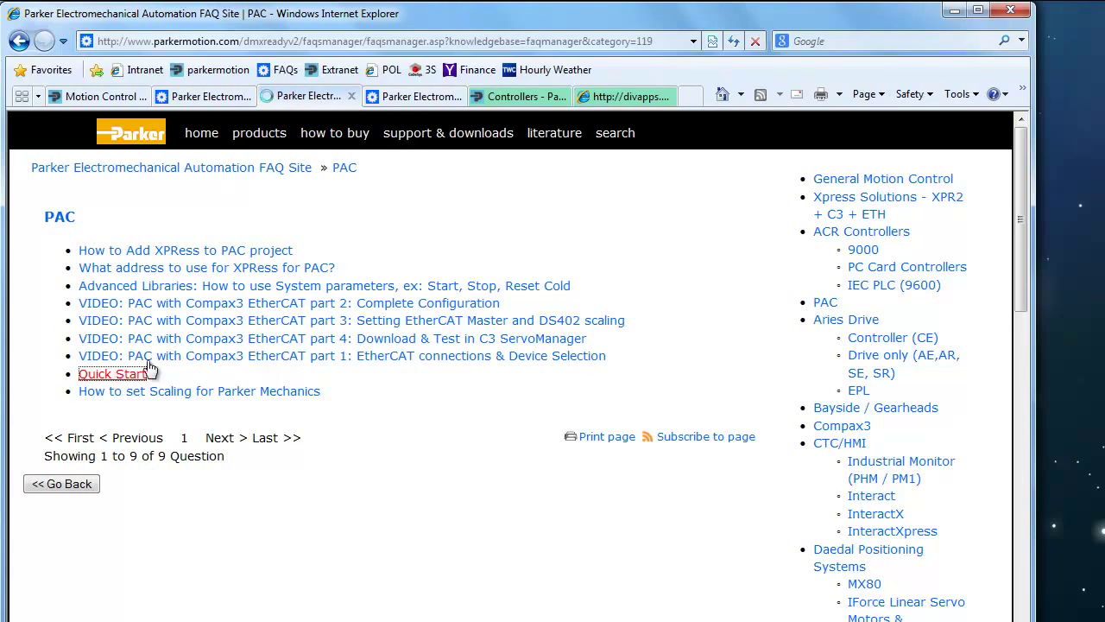
click(418, 98)
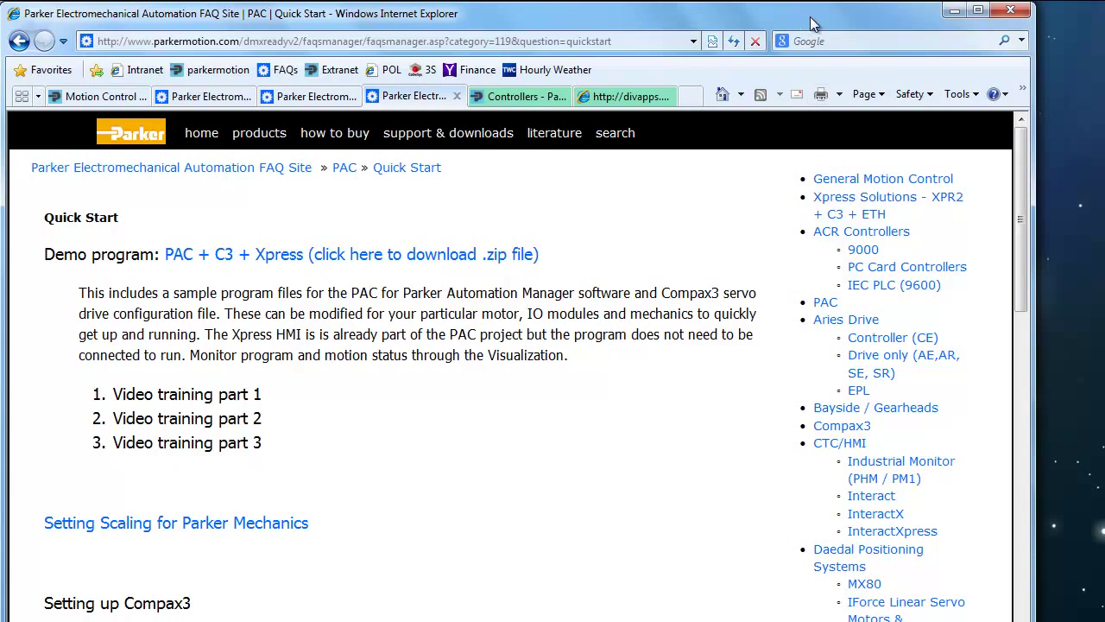
drag(801, 24, 1043, 25)
Save PAC_C3_XPR_Demo.zip to the Desktop using the link's Save Target As option.
click(613, 259)
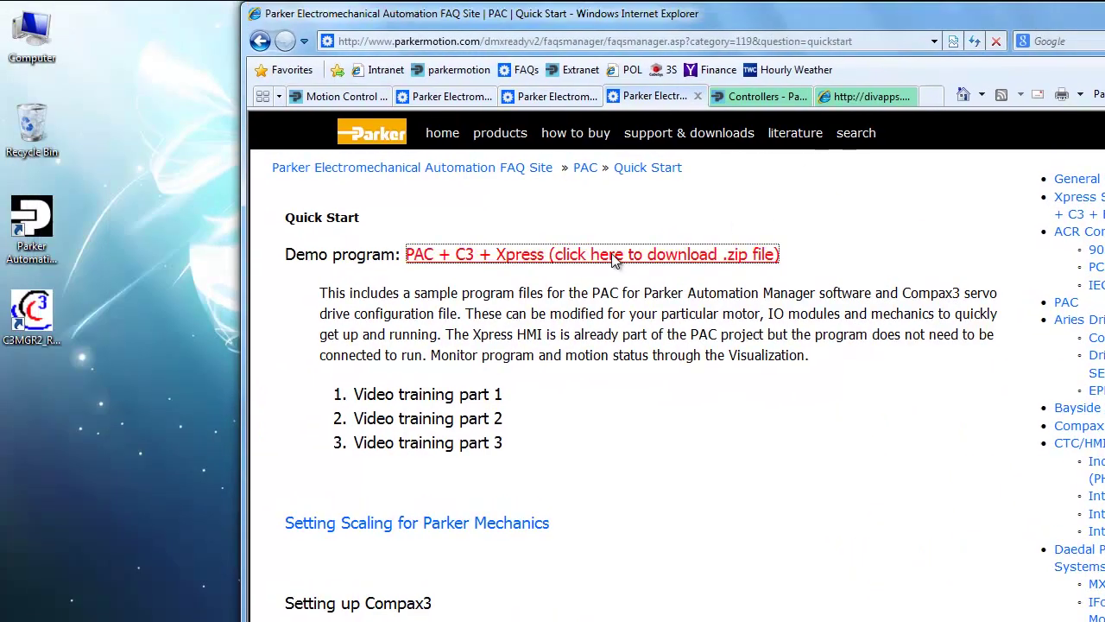
right_click(614, 257)
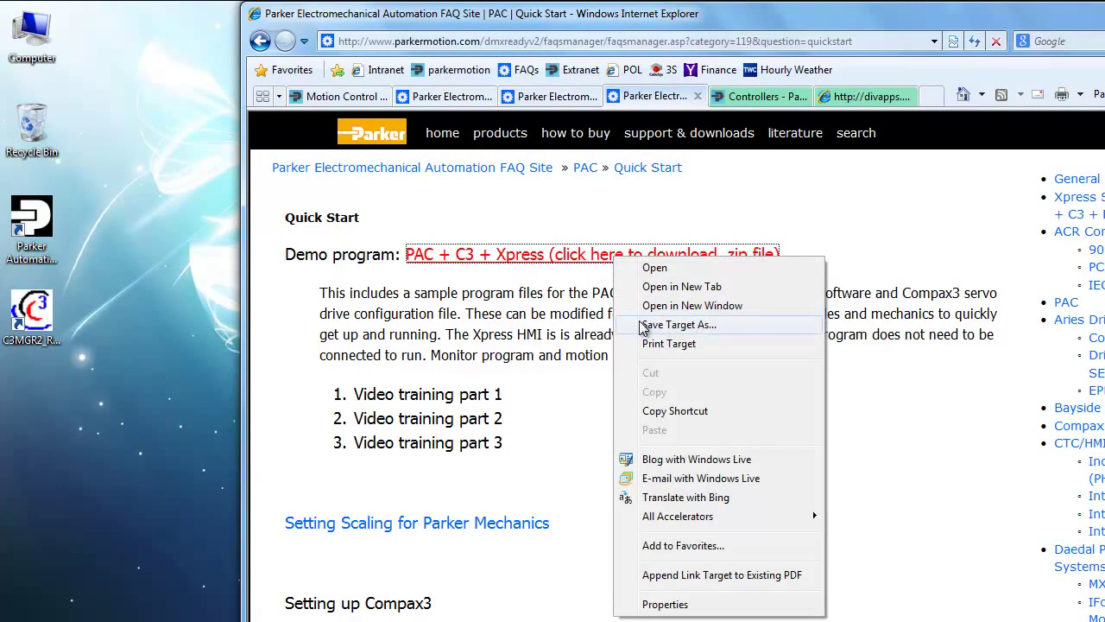
click(679, 325)
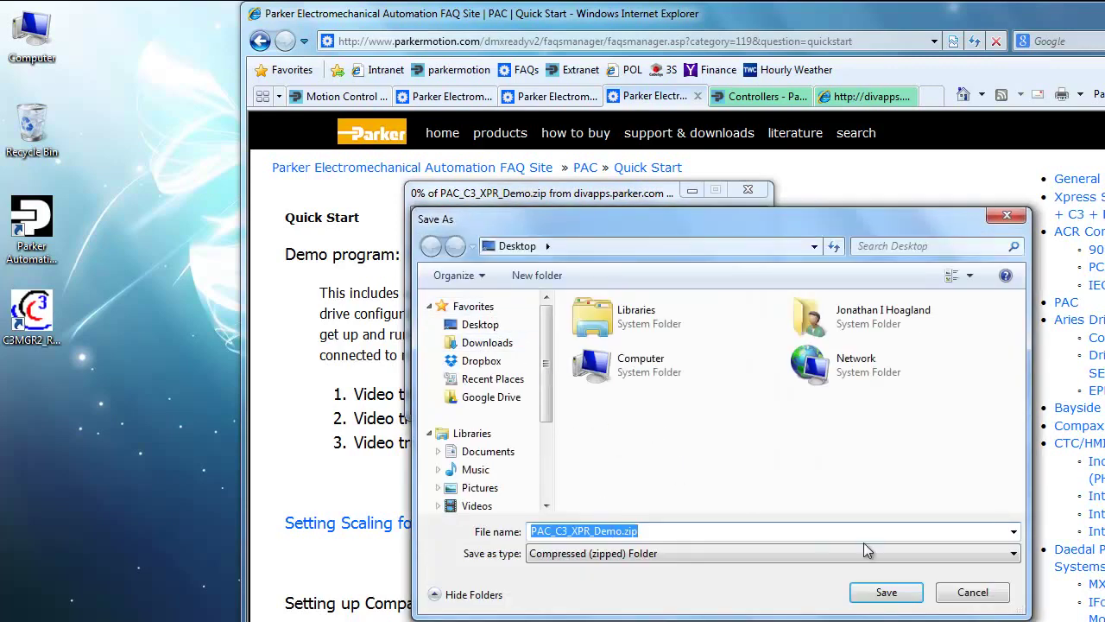
click(884, 592)
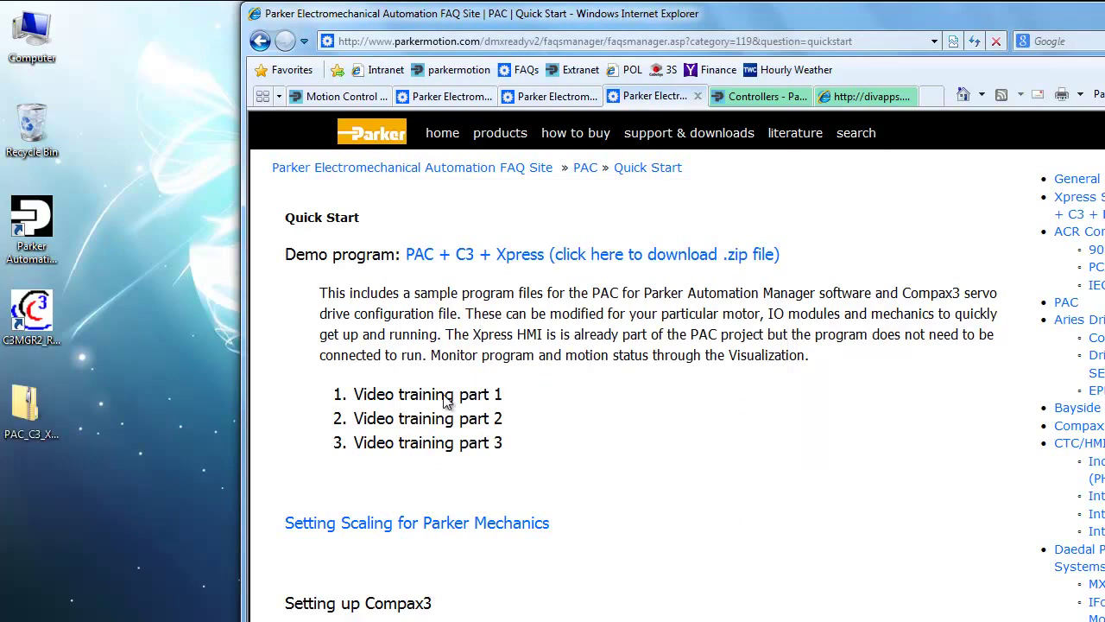
Copy the PAC_C3_XPR_Demo folder and README.txt out of the zip onto the desktop.
double_click(36, 412)
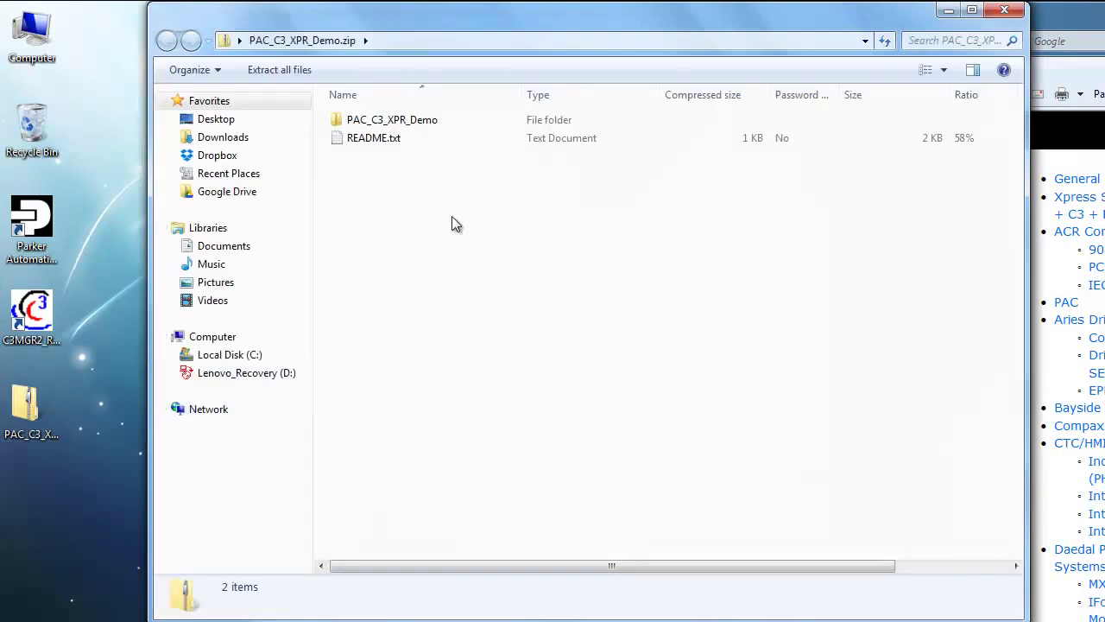
click(424, 121)
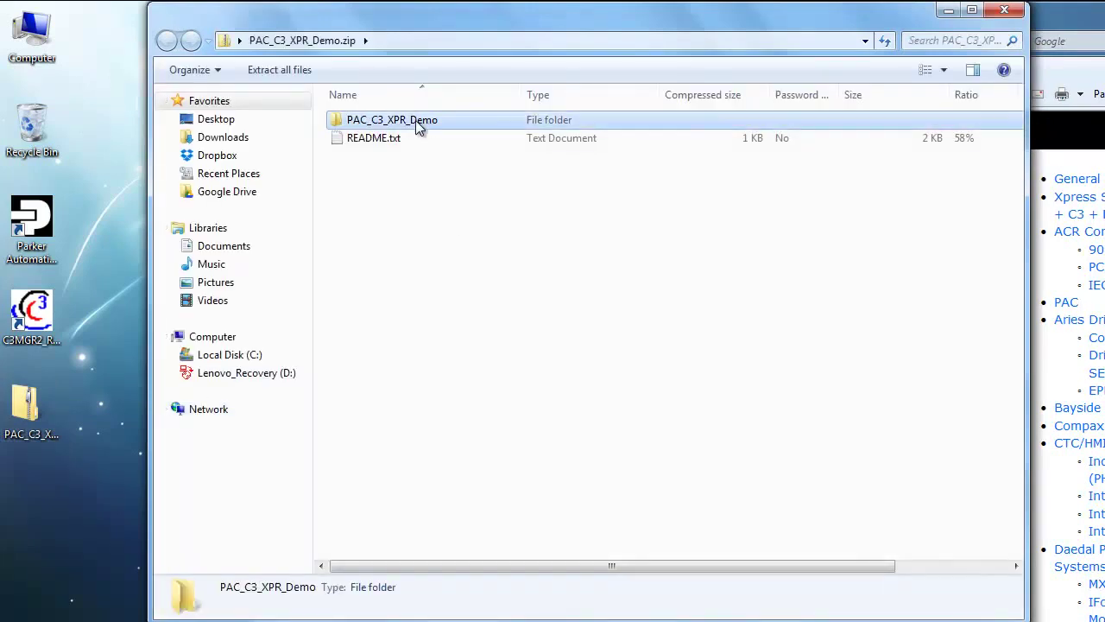
shift+click(393, 139)
drag(361, 123, 66, 520)
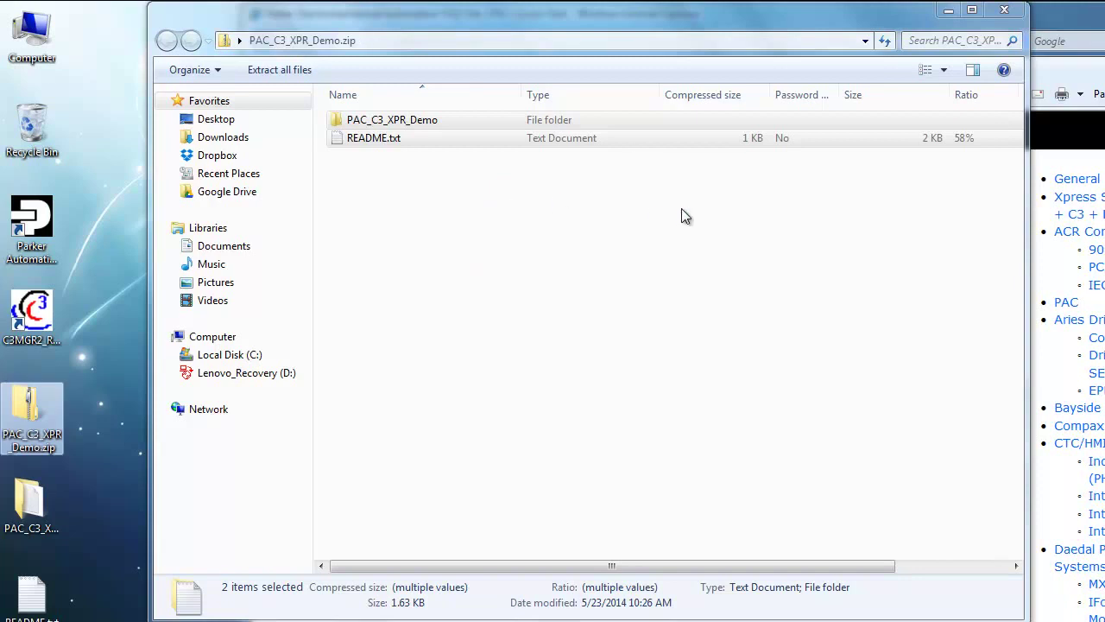
Minimize Explorer and the browser, and move the demo folder into the desktop icon column.
click(948, 11)
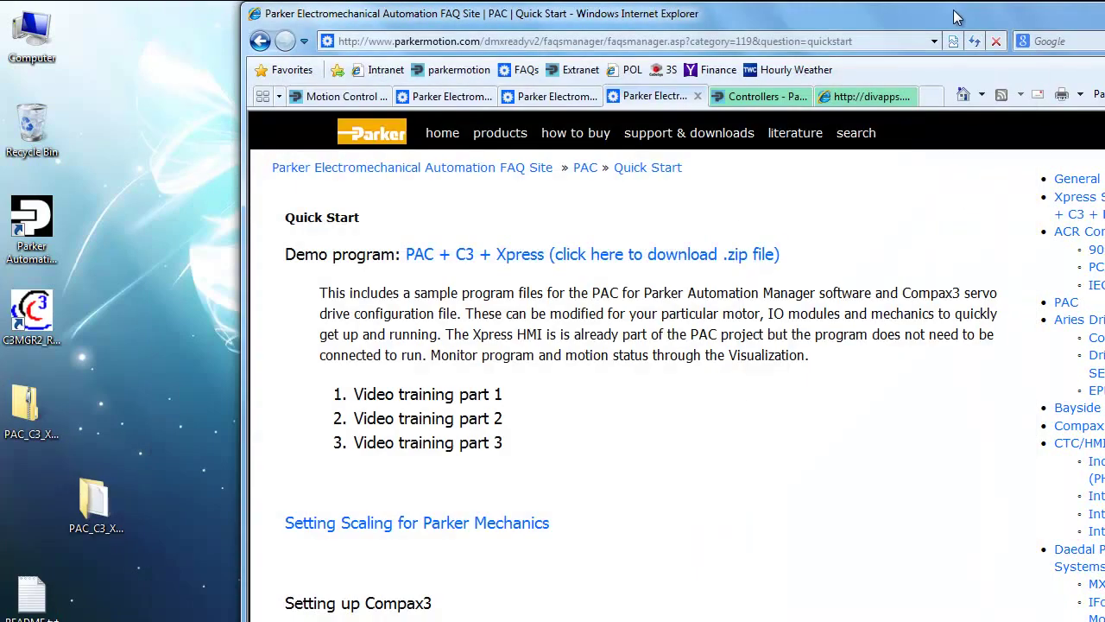
double_click(1054, 26)
click(1075, 19)
drag(105, 514, 50, 509)
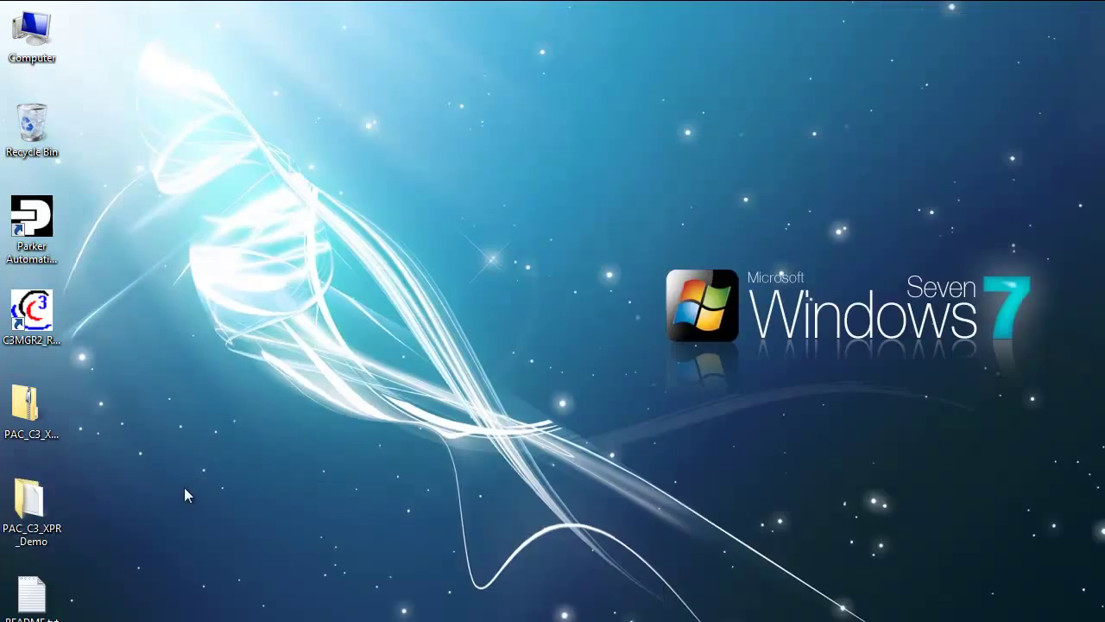
Launch Parker Automation Manager and bring its window forward.
double_click(48, 211)
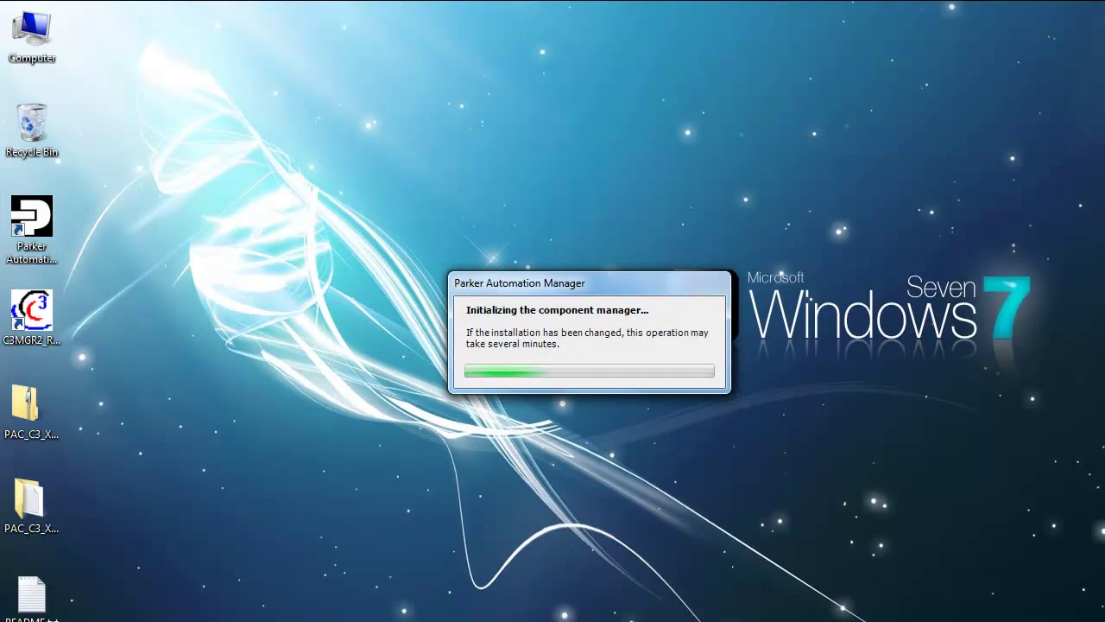
mouse_move(504, 619)
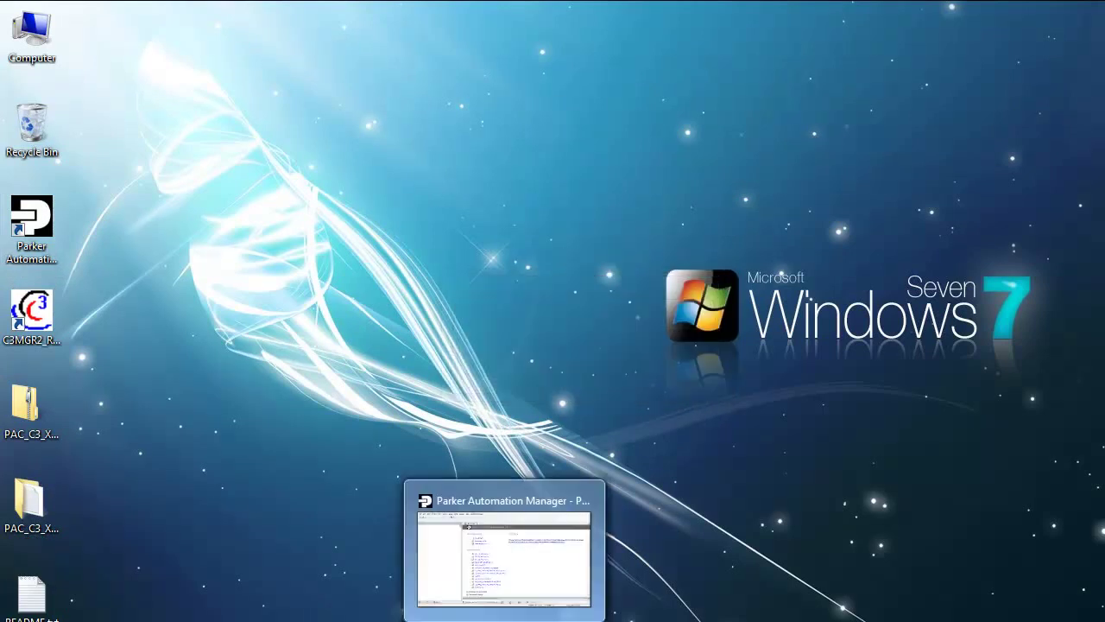
click(530, 594)
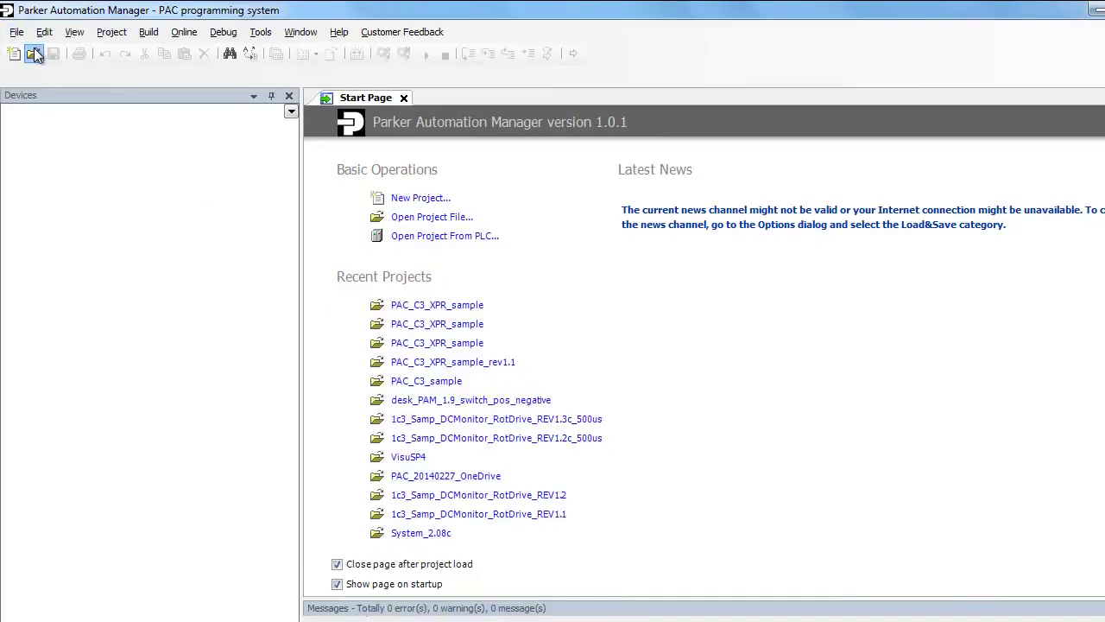
Open PAC_C3_XPR_sample.project from Desktop > PAC_C3_XPR_Demo > PAC project files.
click(34, 54)
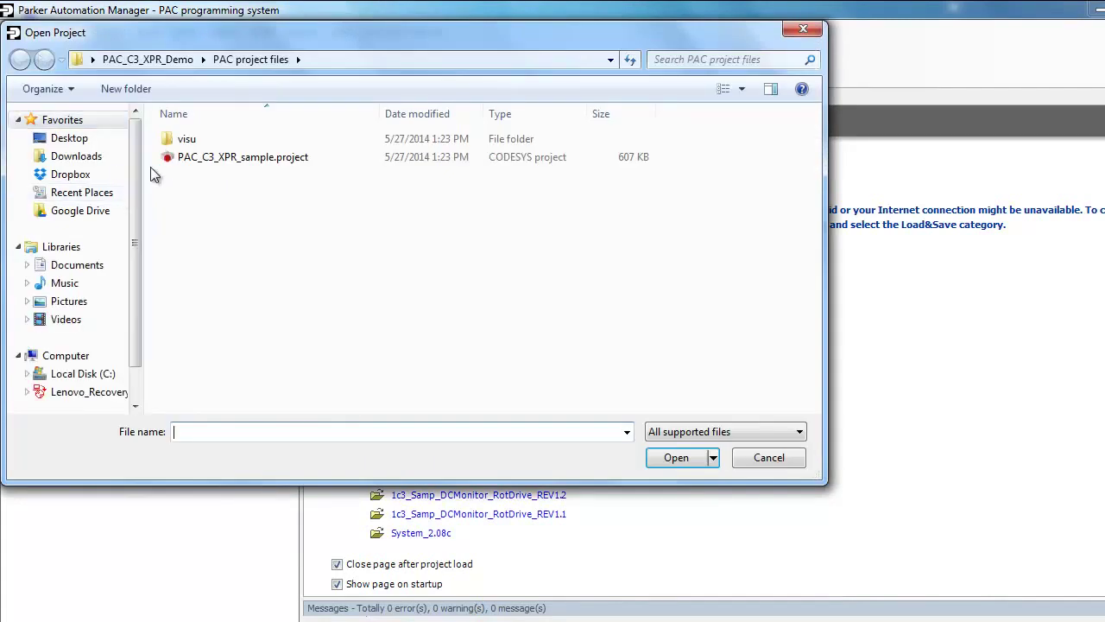
click(69, 140)
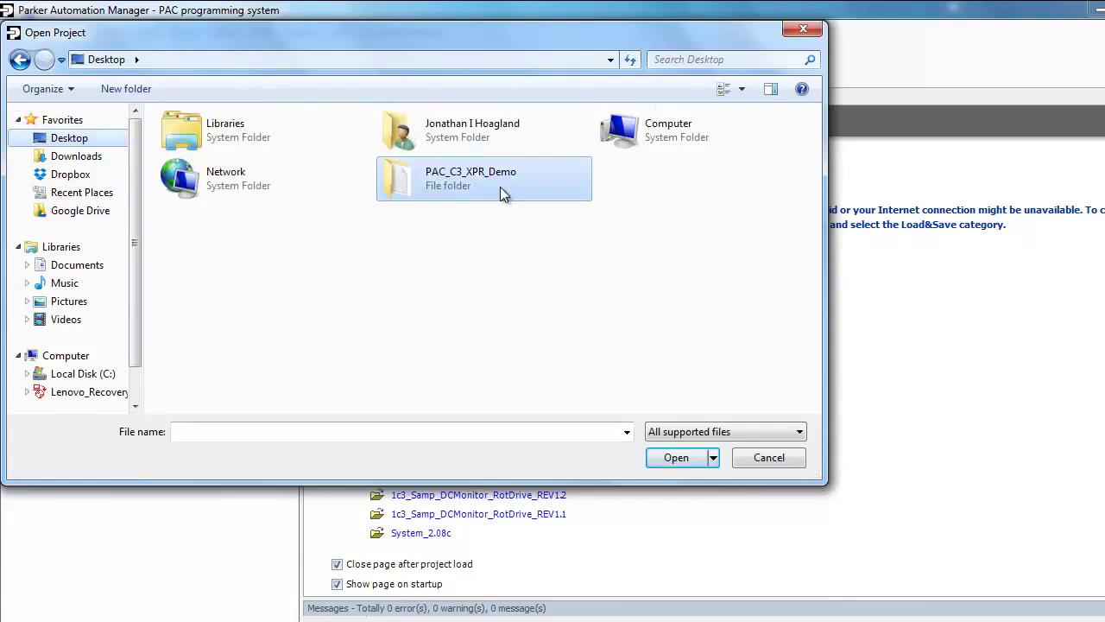
double_click(500, 187)
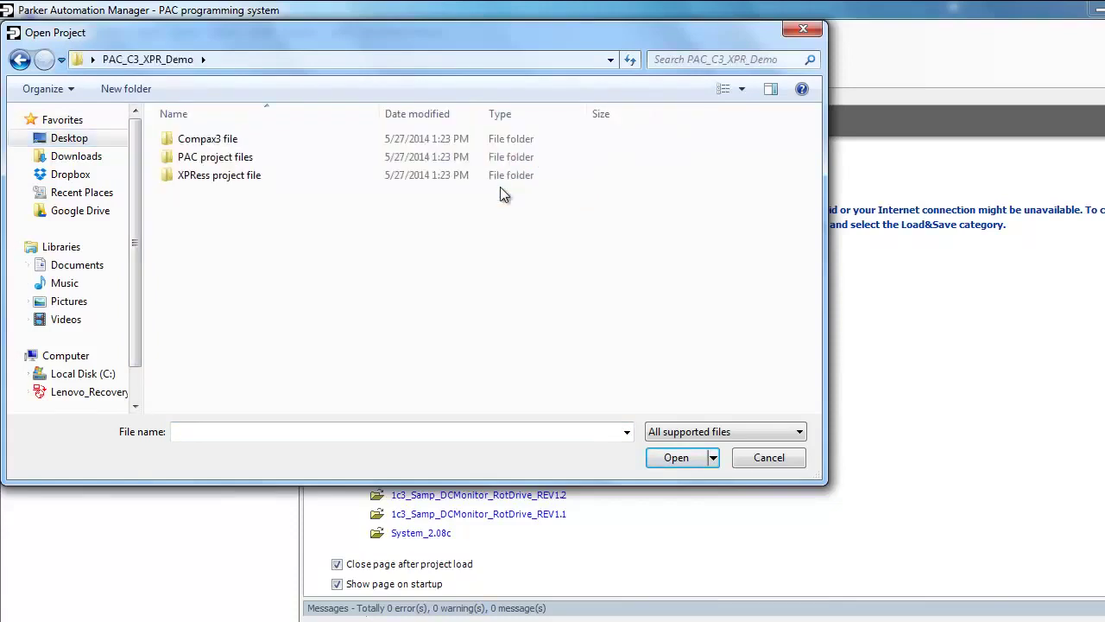
double_click(220, 161)
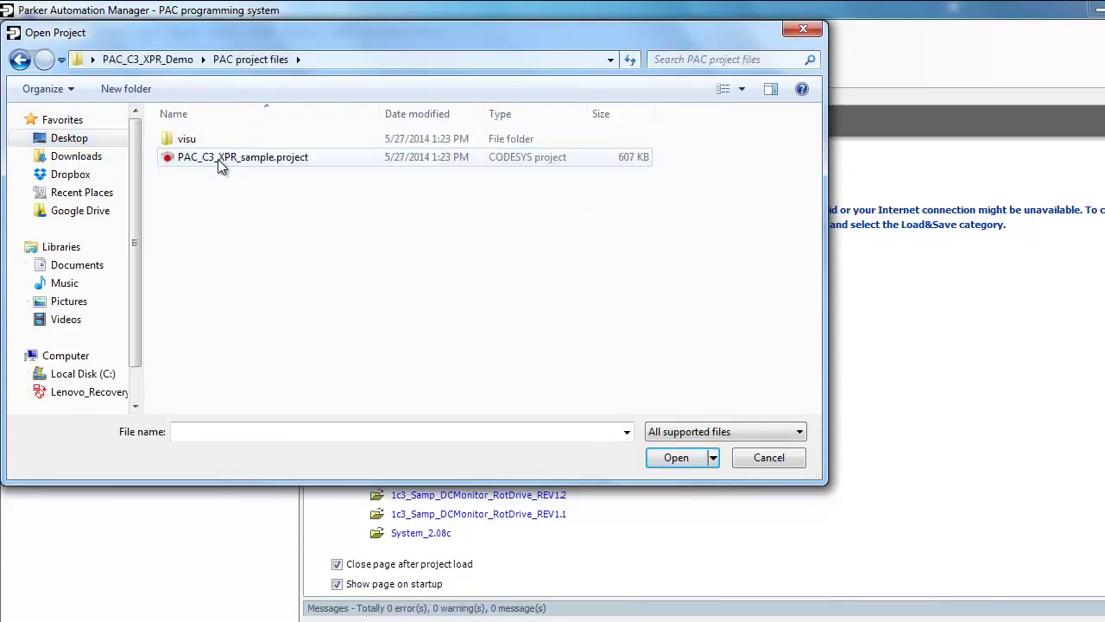
click(218, 159)
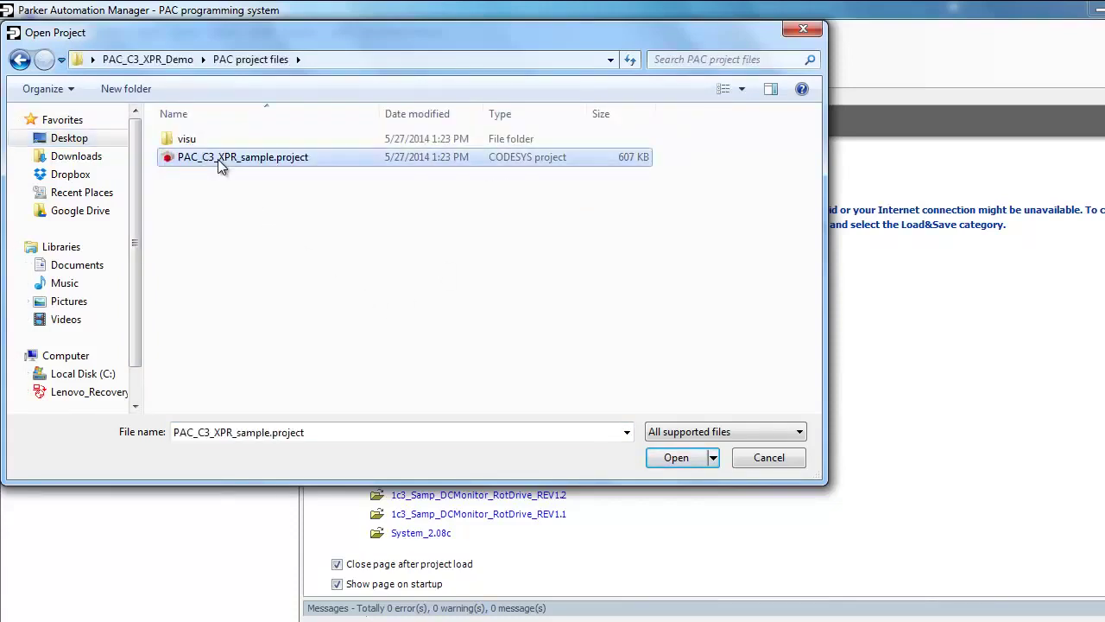
click(676, 460)
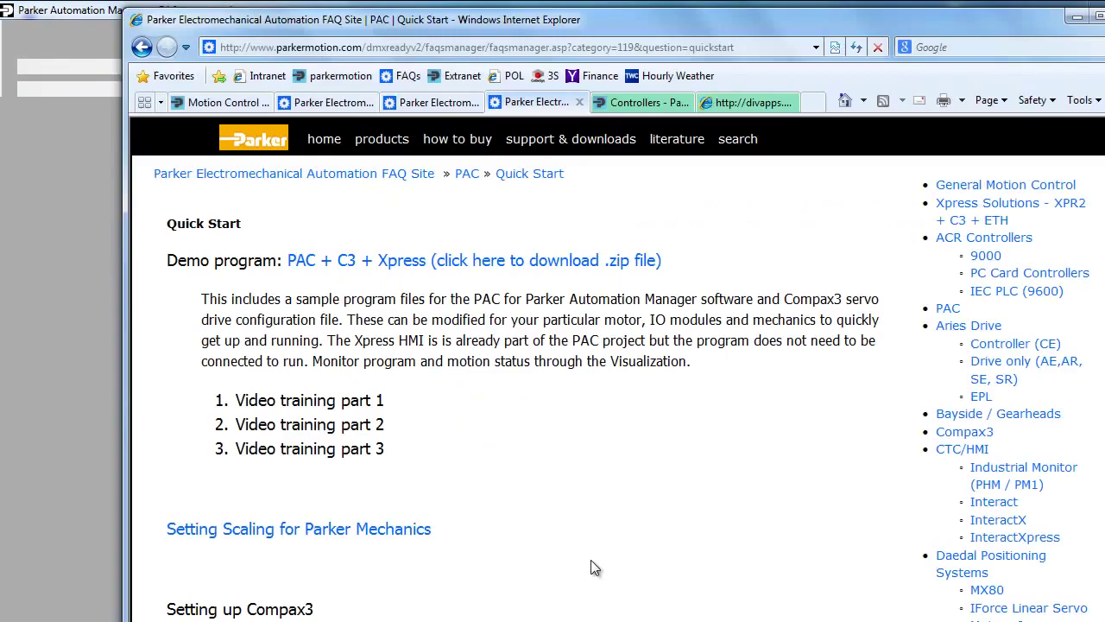
Read down the PAC Quick Start FAQ page, then minimize Internet Explorer.
scroll(608, 474, down, 4)
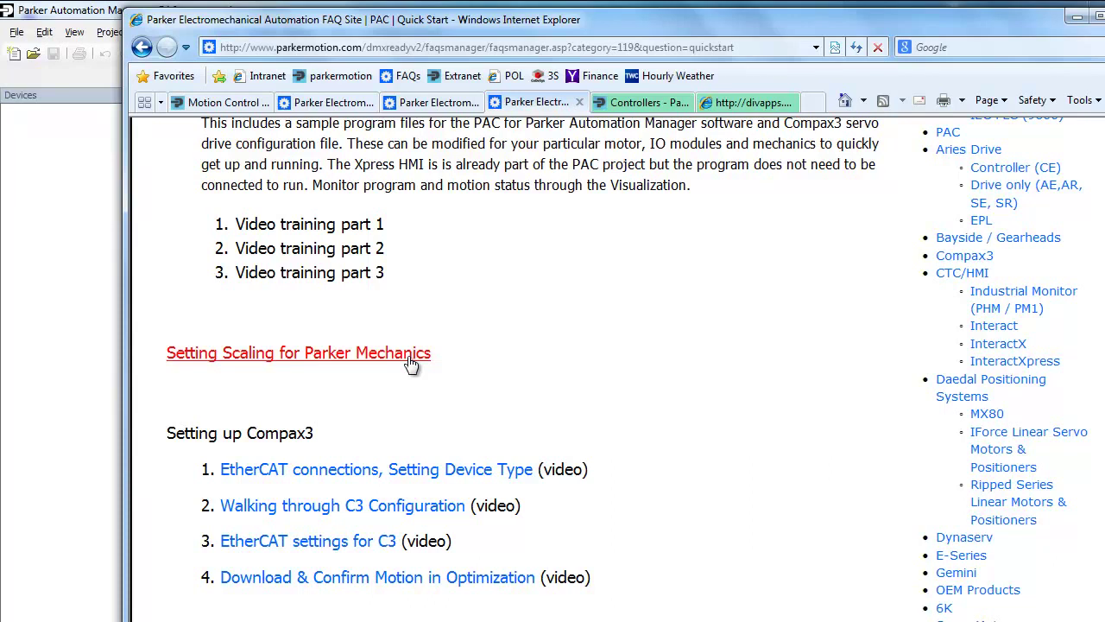
scroll(496, 350, down, 4)
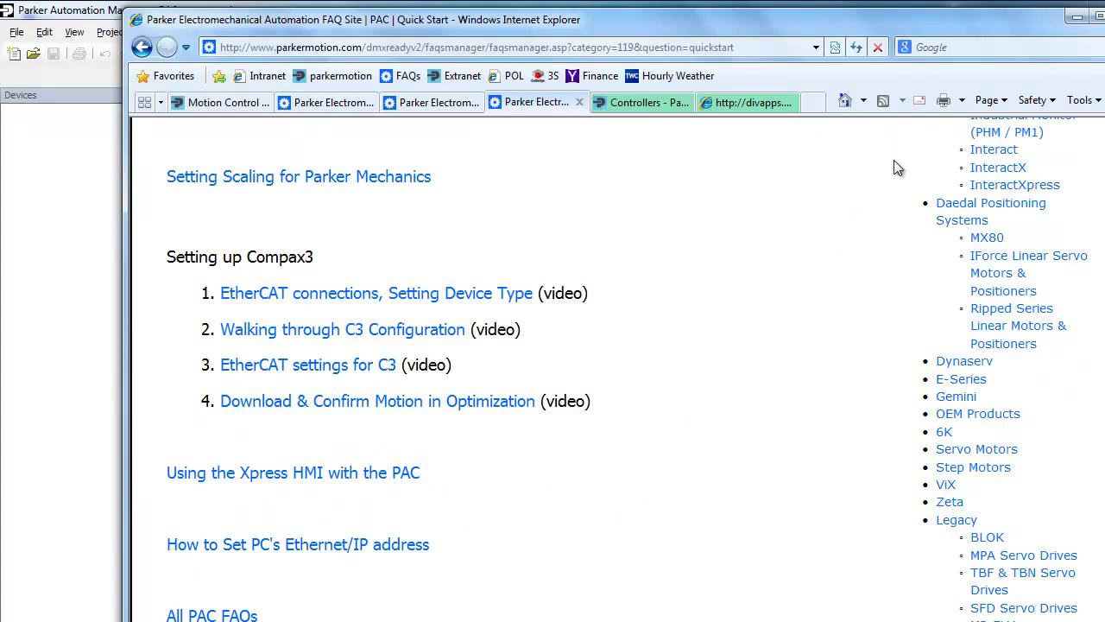
click(1072, 21)
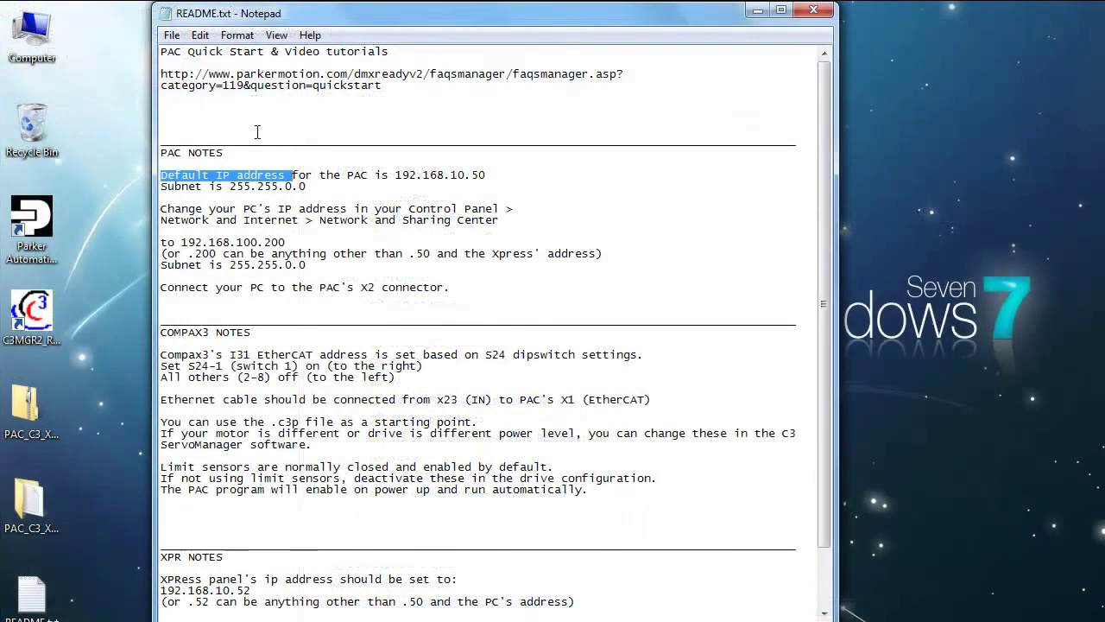
click(230, 114)
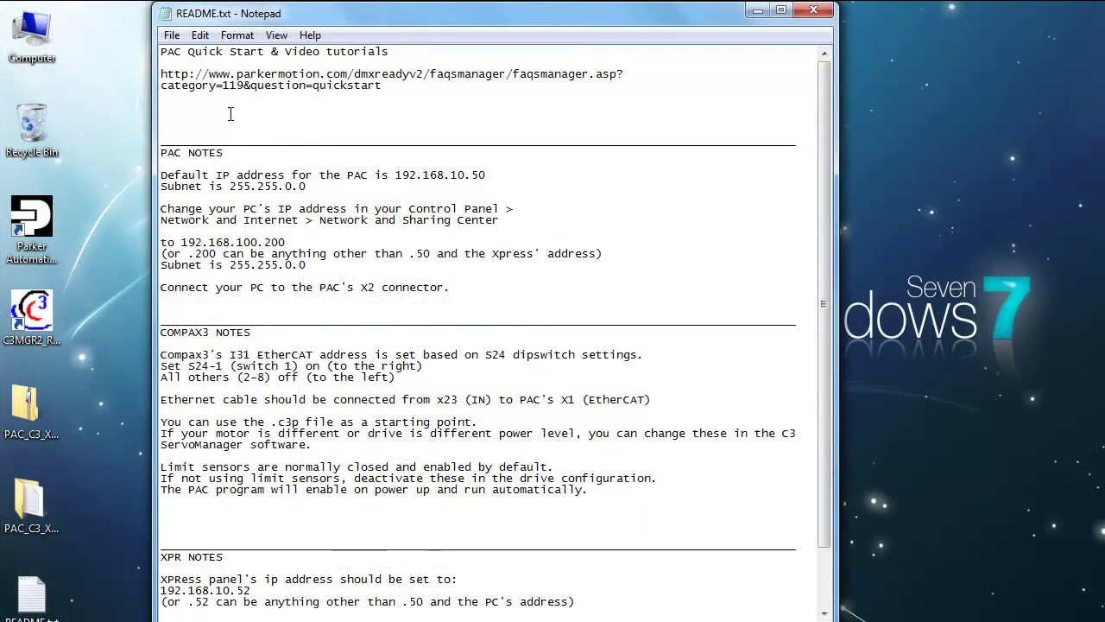
drag(227, 152, 159, 153)
drag(488, 178, 398, 169)
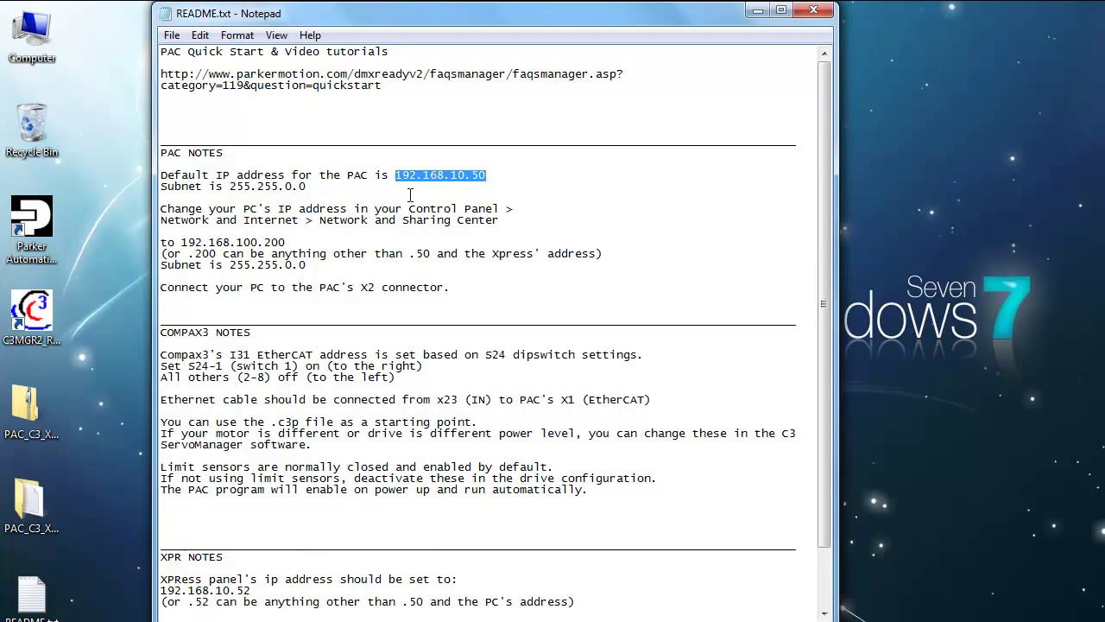
drag(311, 186, 231, 189)
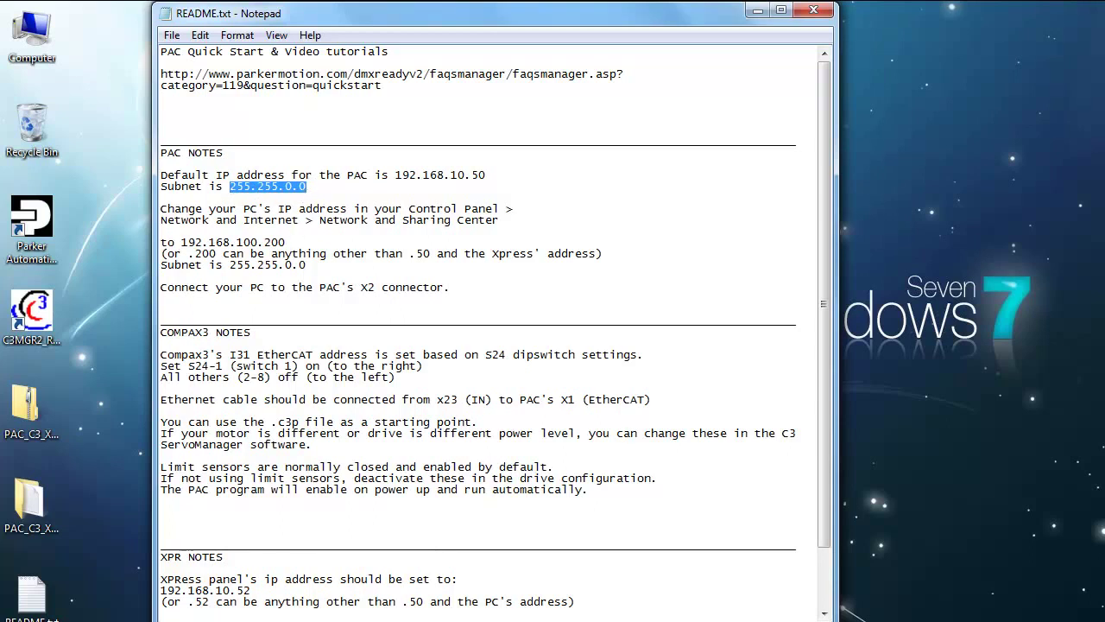
key(super)
click(280, 263)
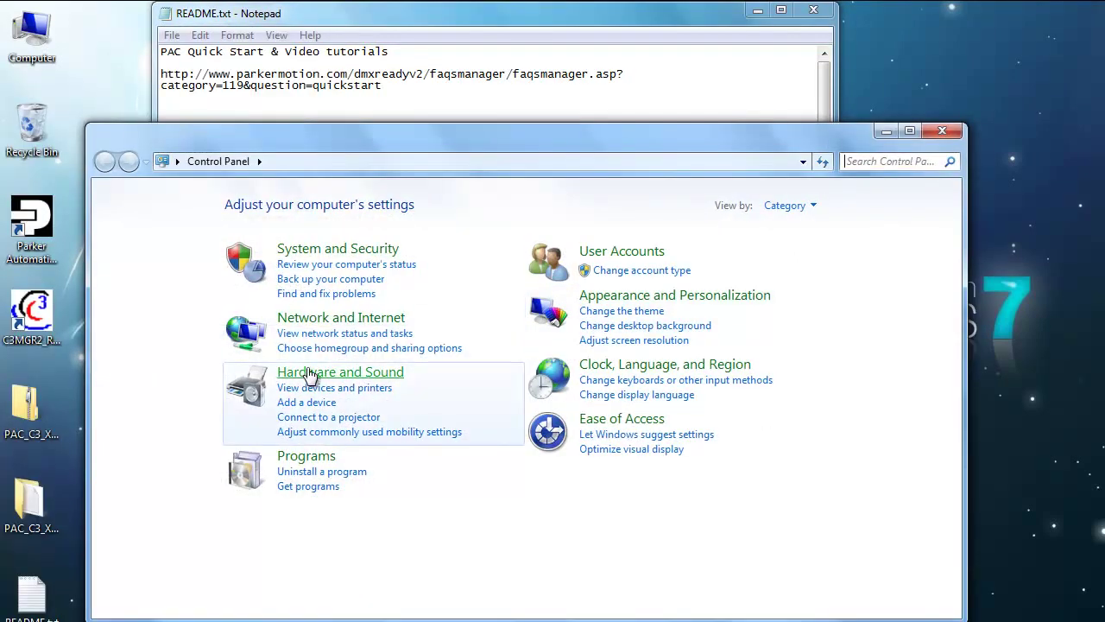
Open the Local Area Connection properties from the Network and Sharing Center.
click(320, 321)
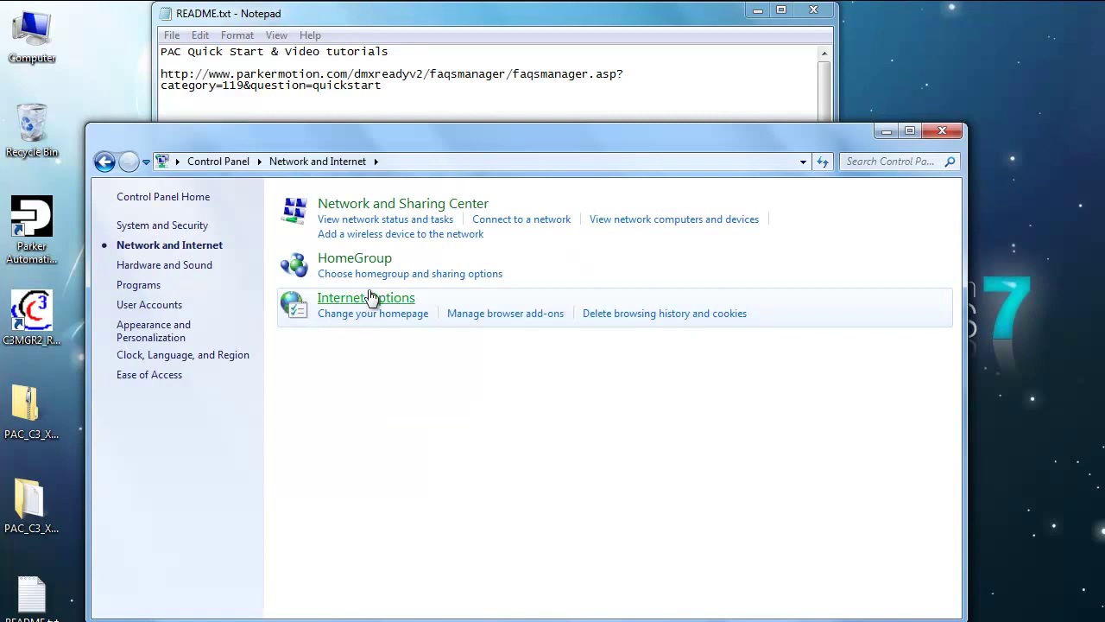
click(380, 208)
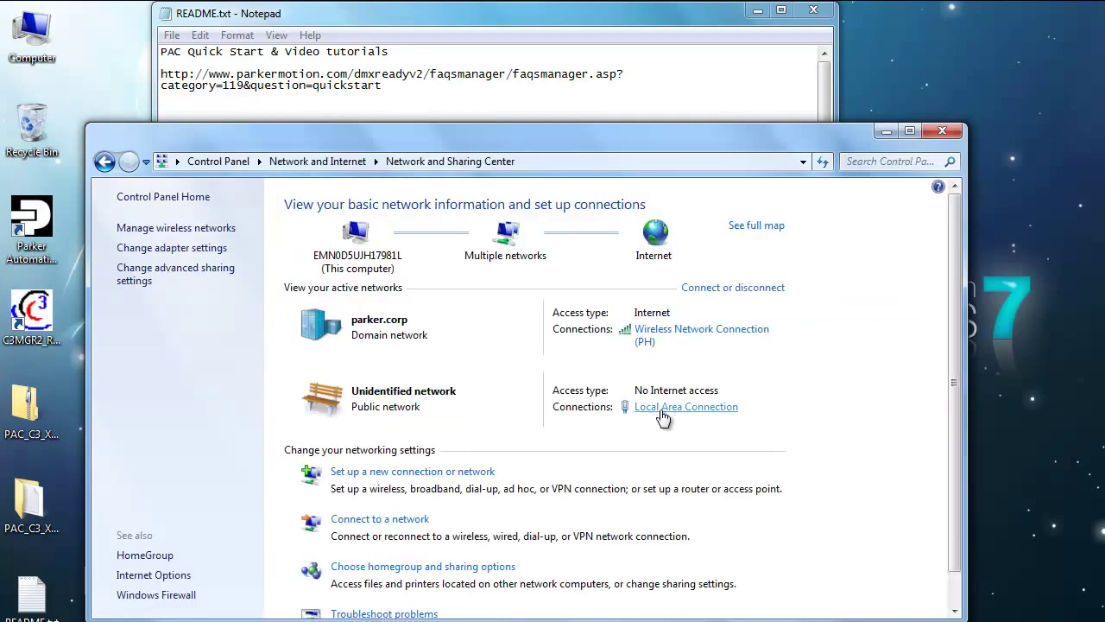
click(659, 408)
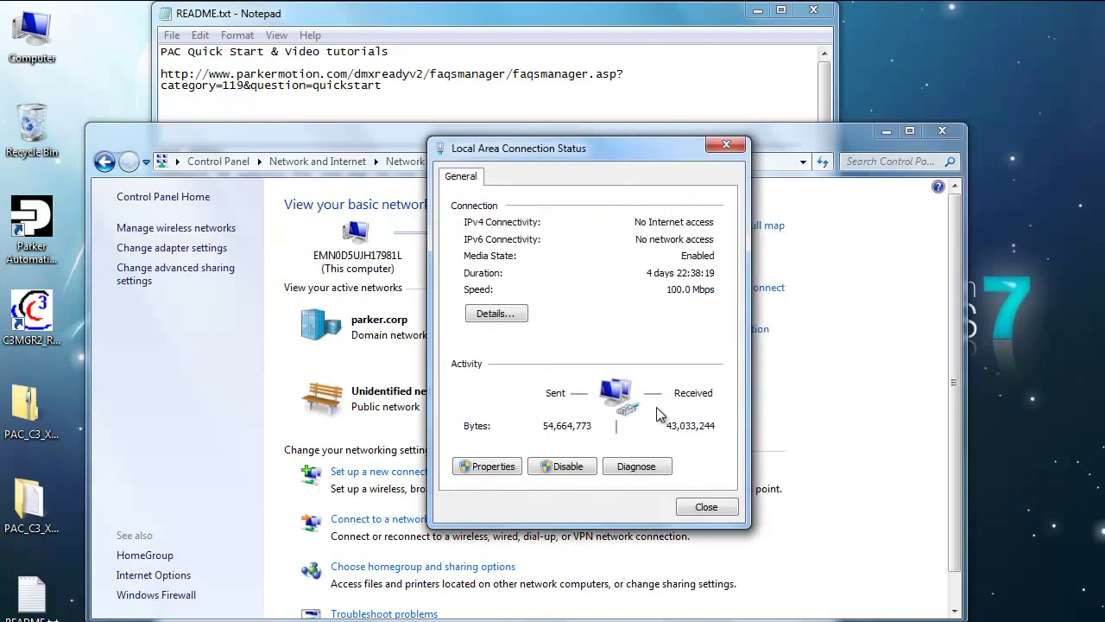
click(489, 467)
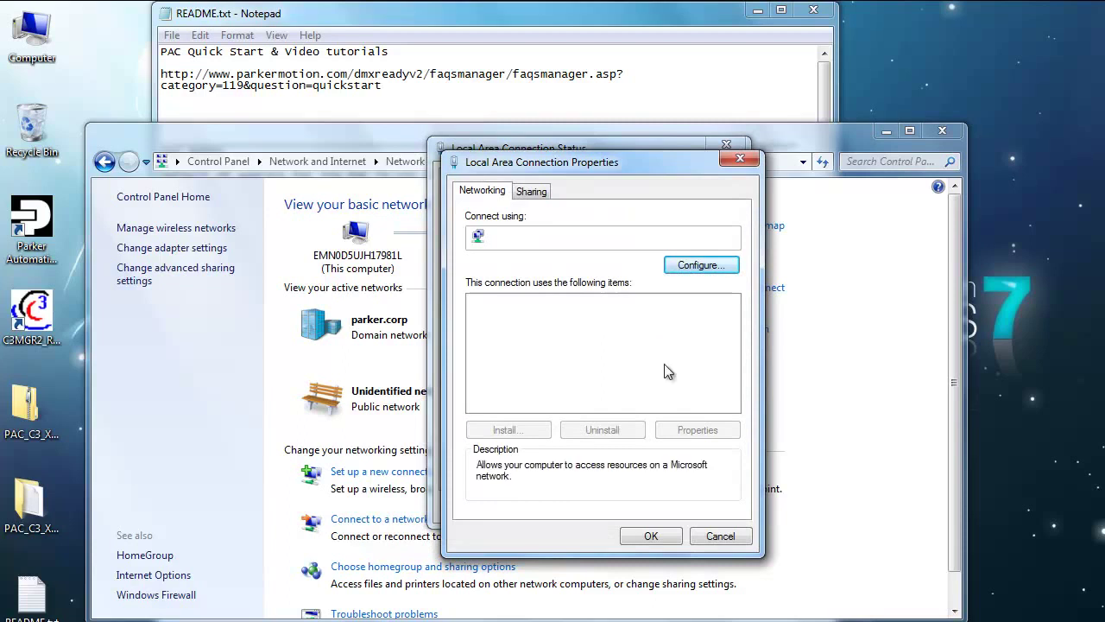
Give IPv4 static address 192.168.10.200 with subnet 255.255.0.0 and close the dialogs.
click(569, 361)
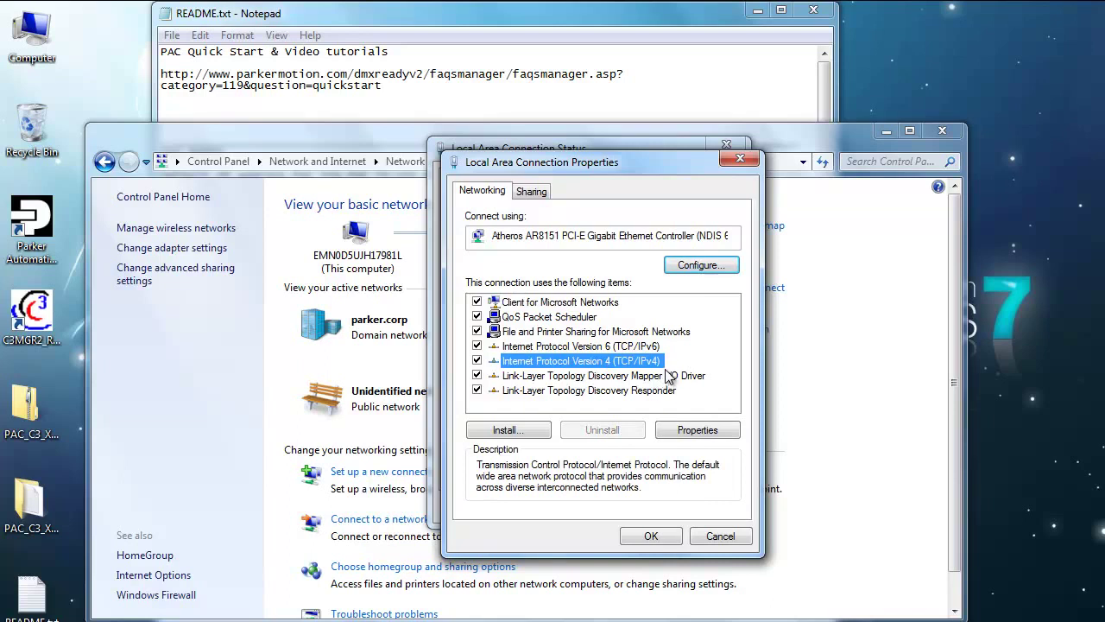
click(688, 431)
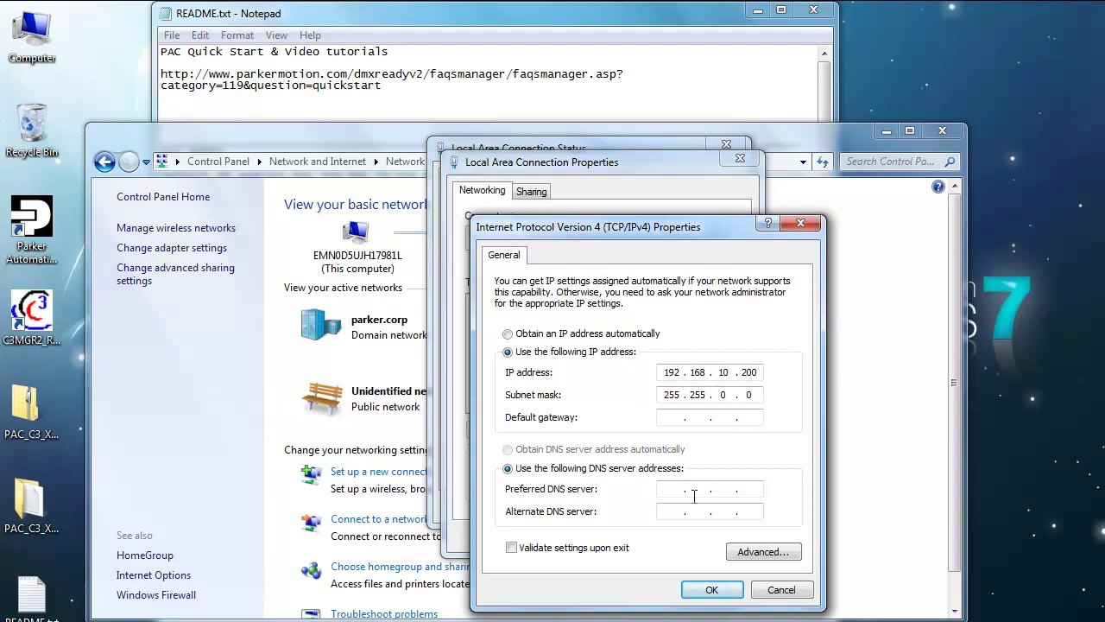
click(713, 590)
click(663, 536)
click(706, 507)
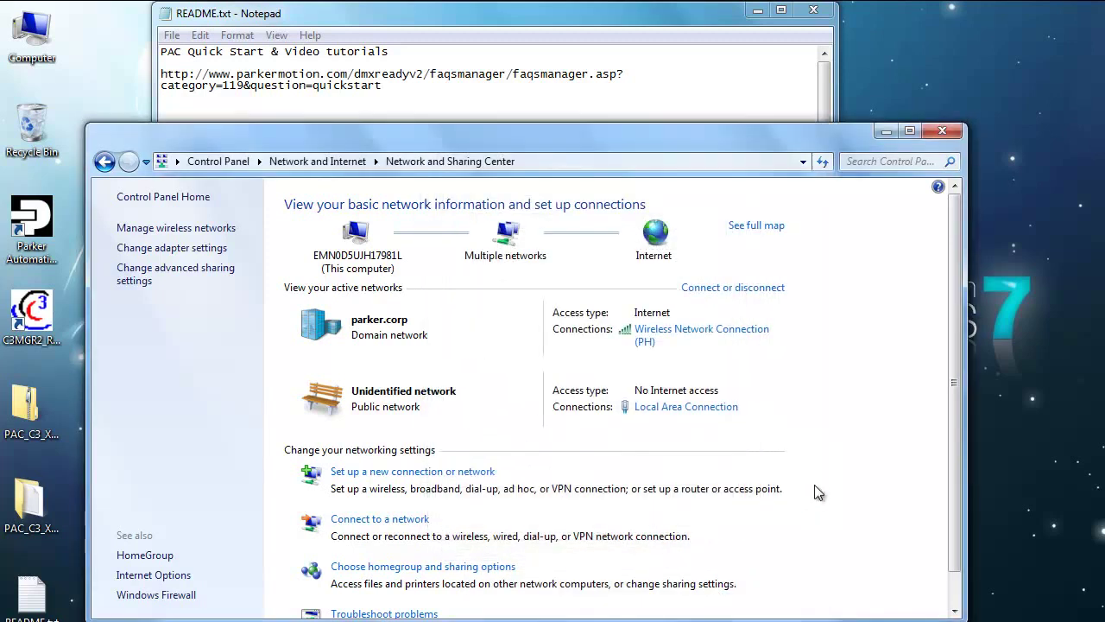
Close Control Panel and highlight the README line 'Connect your PC to the PAC's X2 connector.'.
click(941, 128)
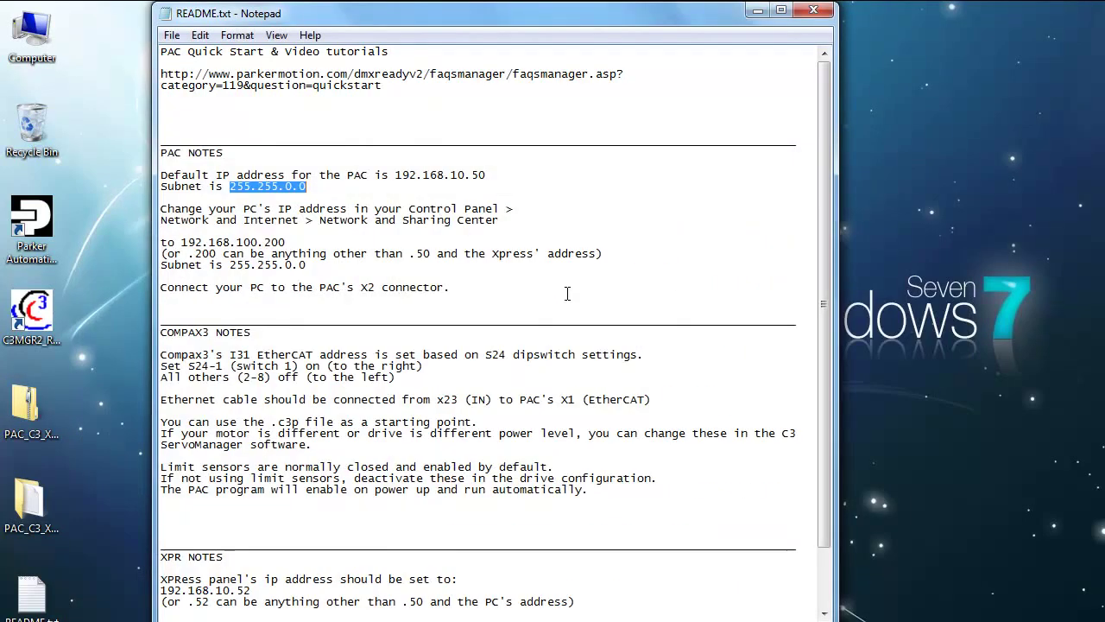
click(495, 271)
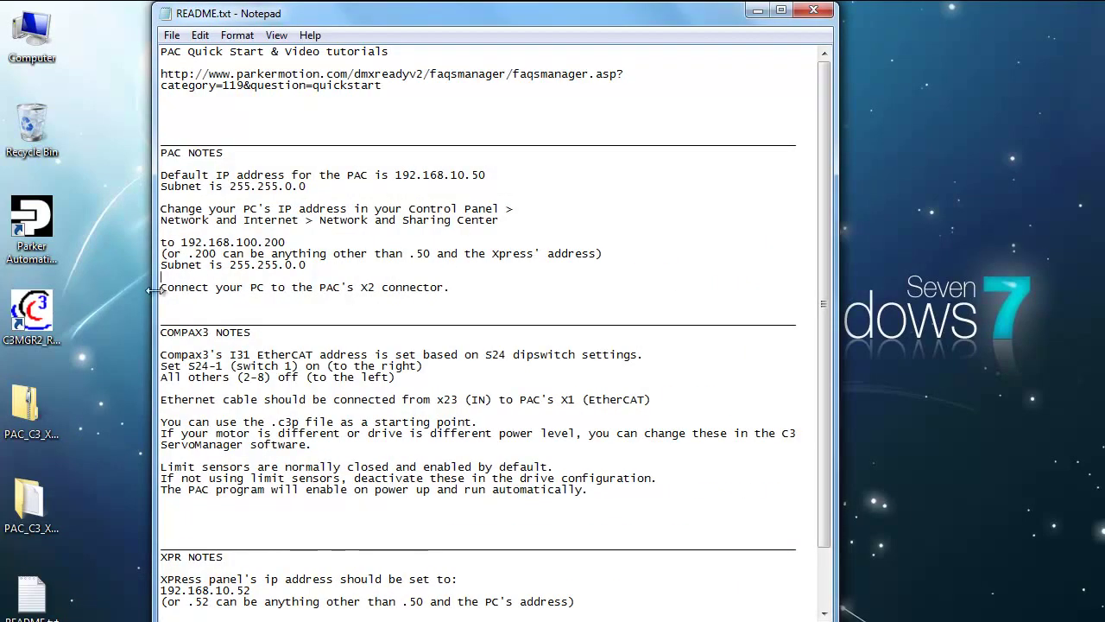
drag(450, 288, 65, 277)
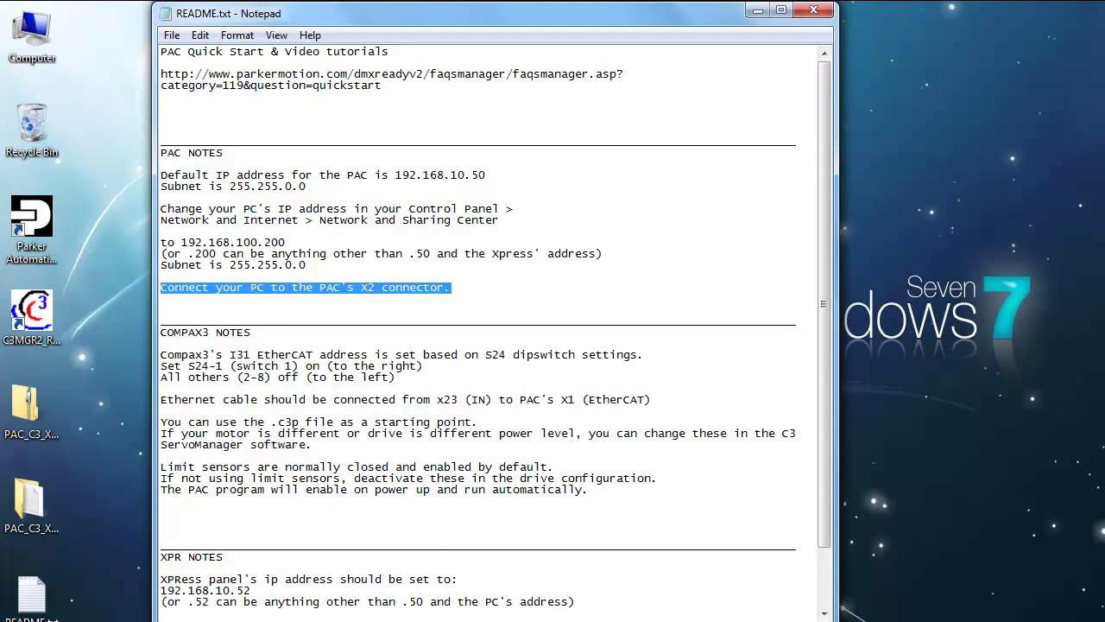
mouse_move(404, 596)
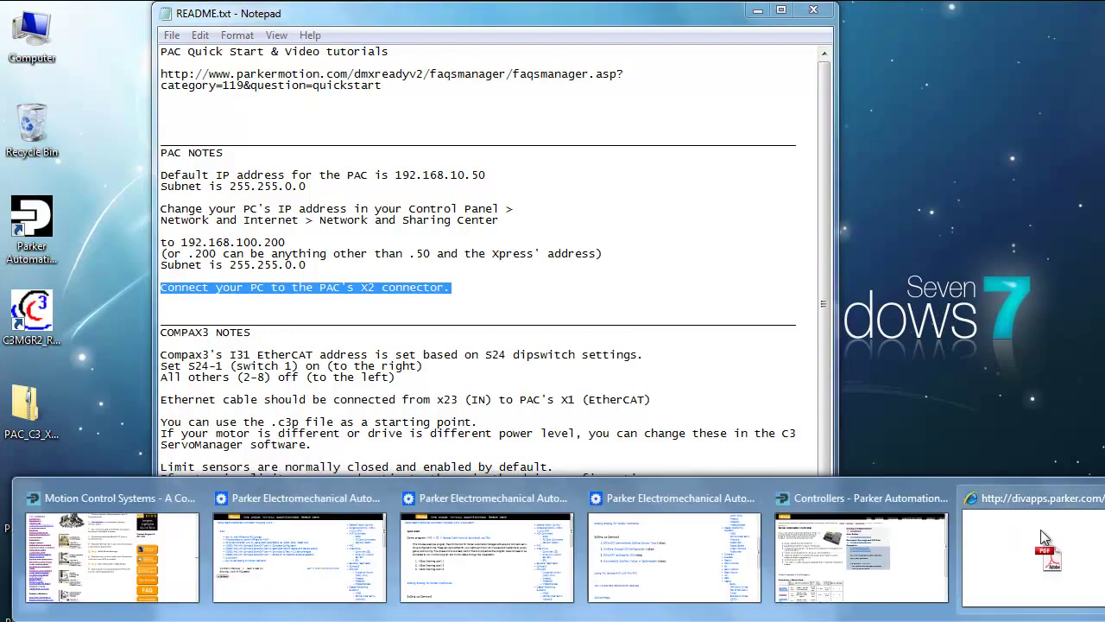
click(1027, 553)
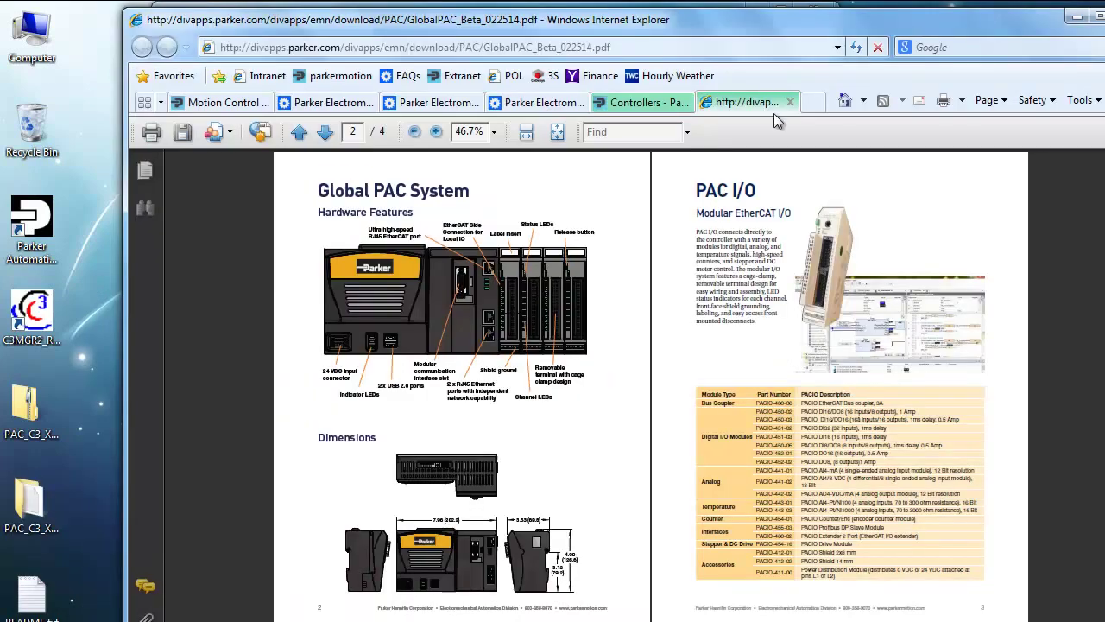
click(812, 104)
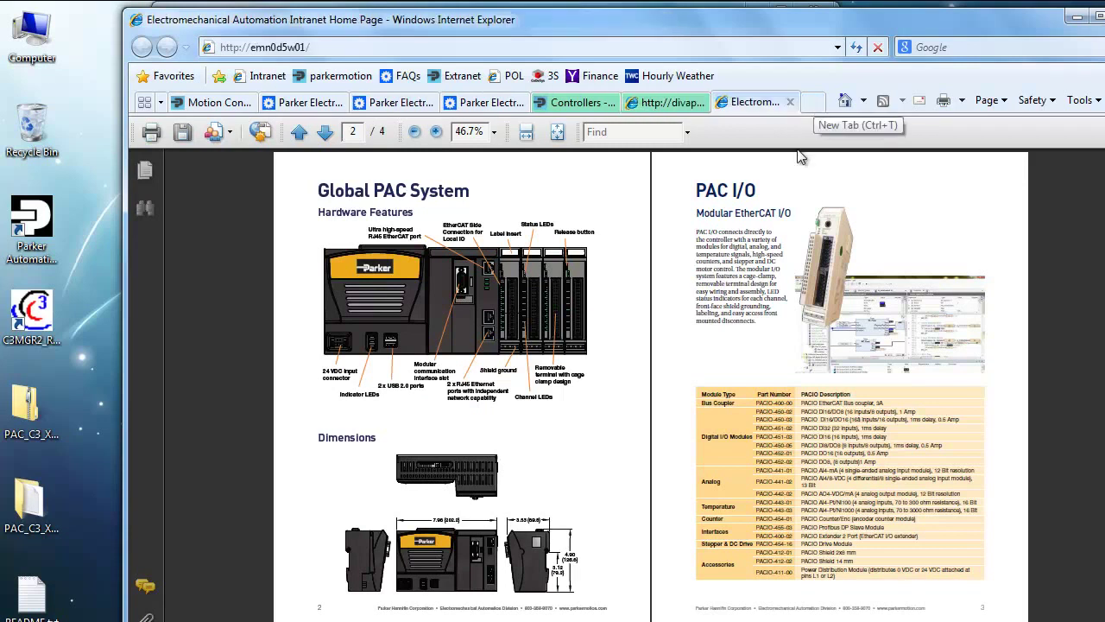
click(604, 50)
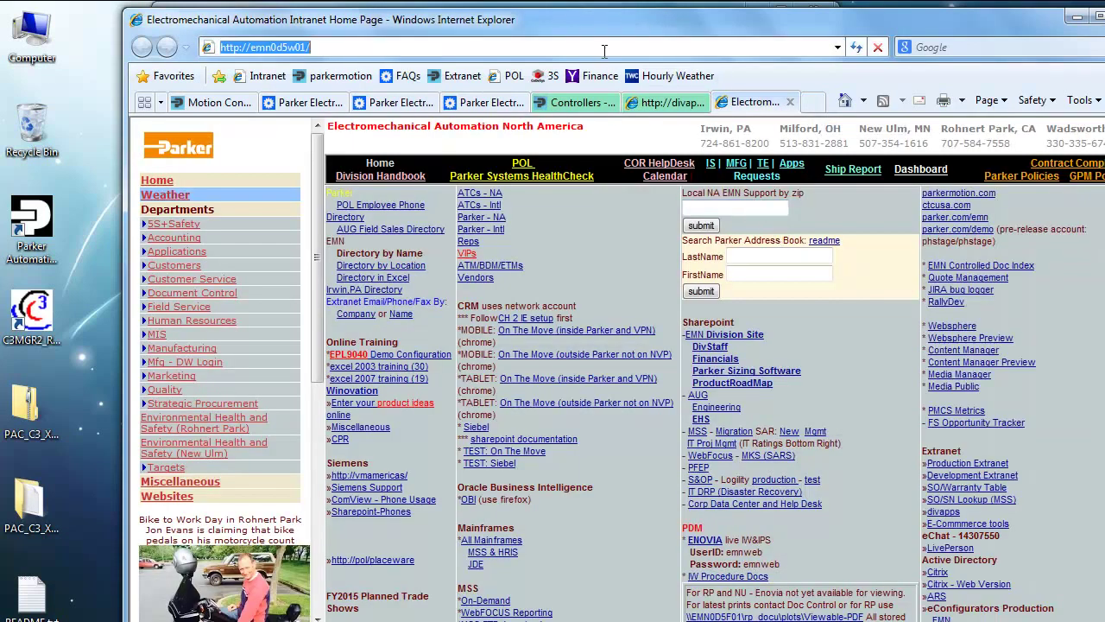
text(192.)
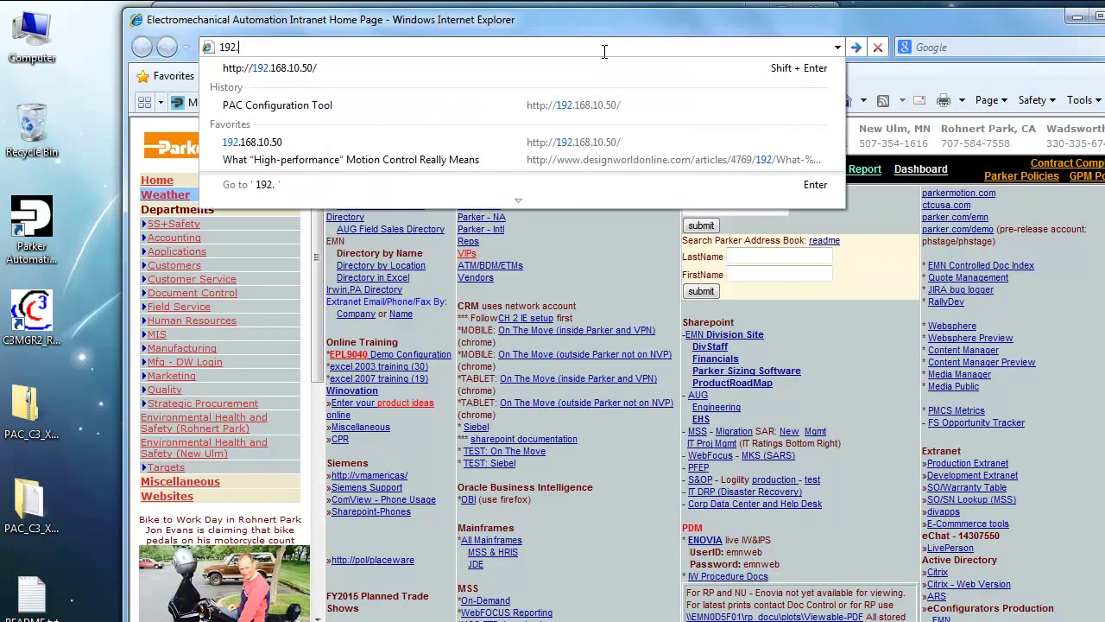
key(Down)
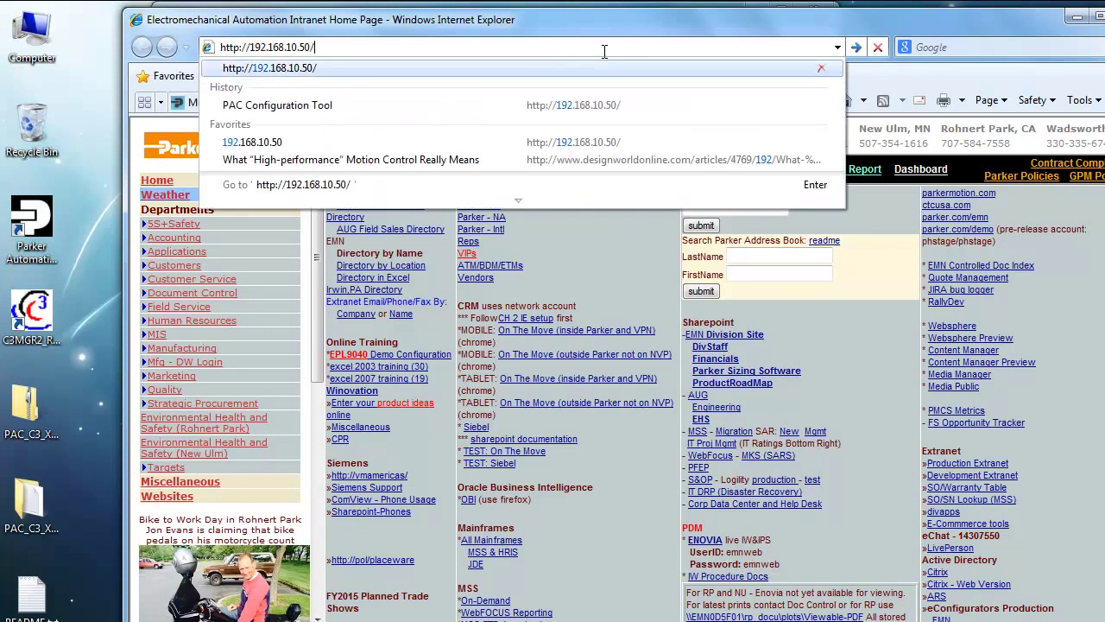
key(Return)
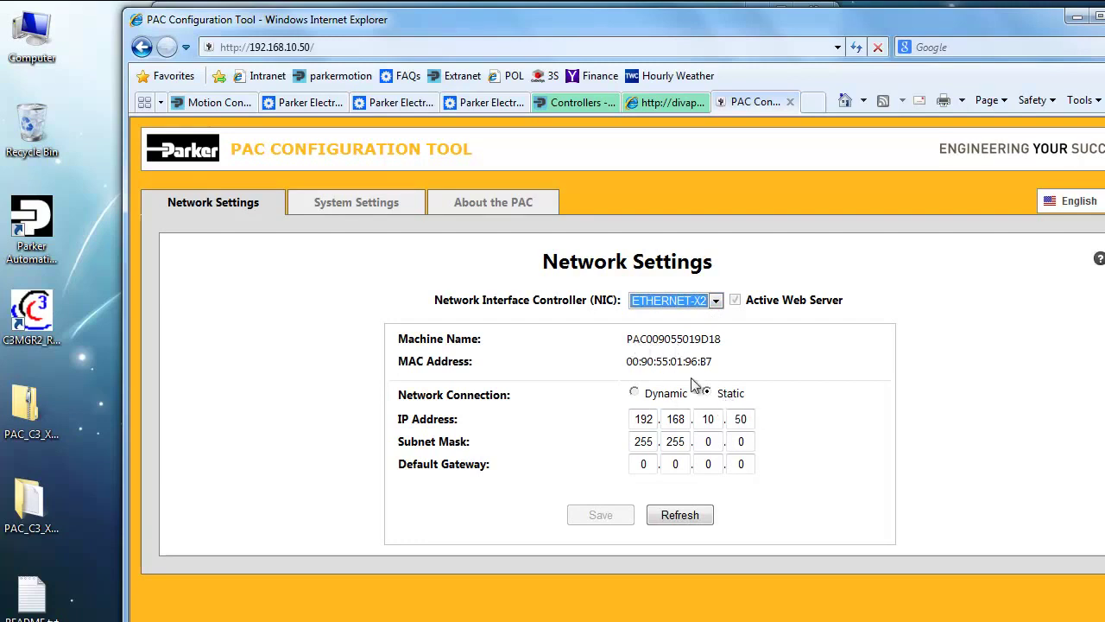
View the ETHERNET-X3 interface settings, then switch the NIC back to ETHERNET-X2.
click(716, 301)
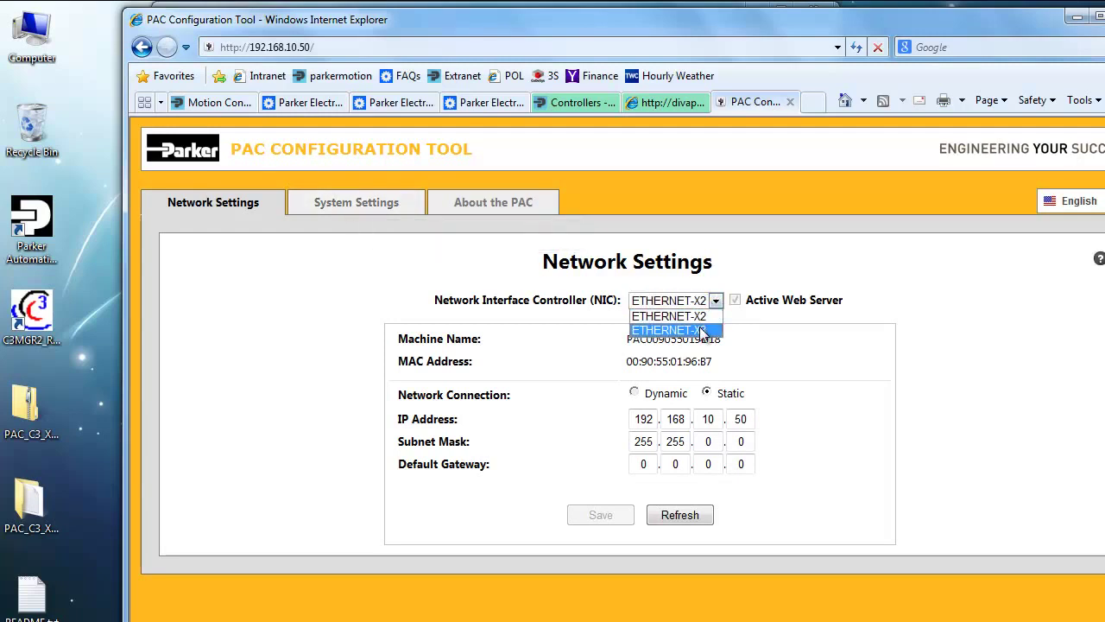
click(702, 331)
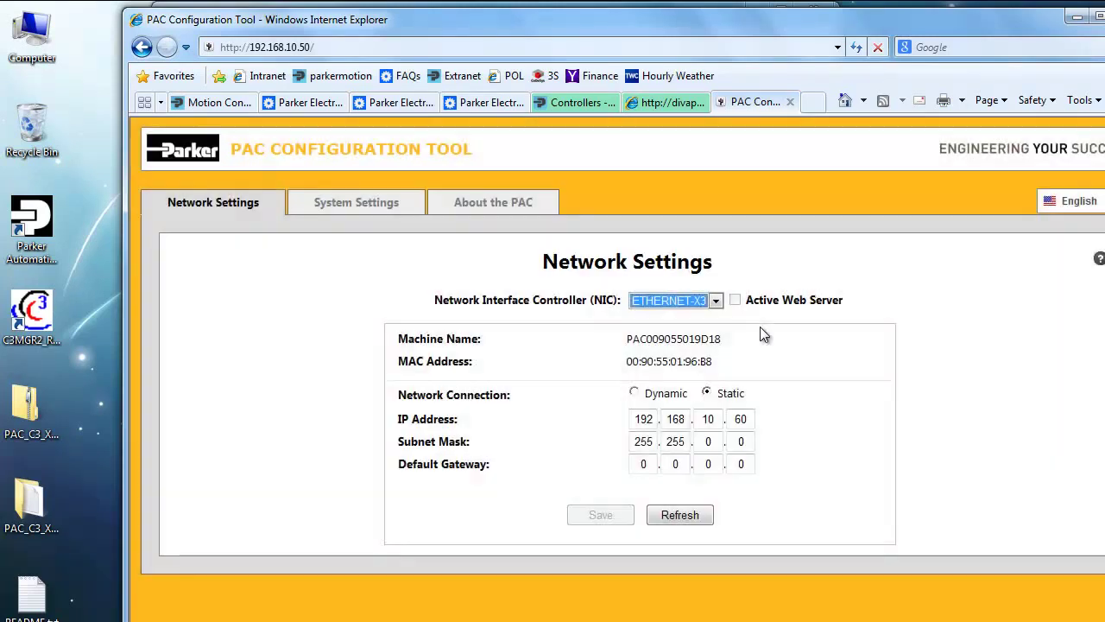
click(717, 301)
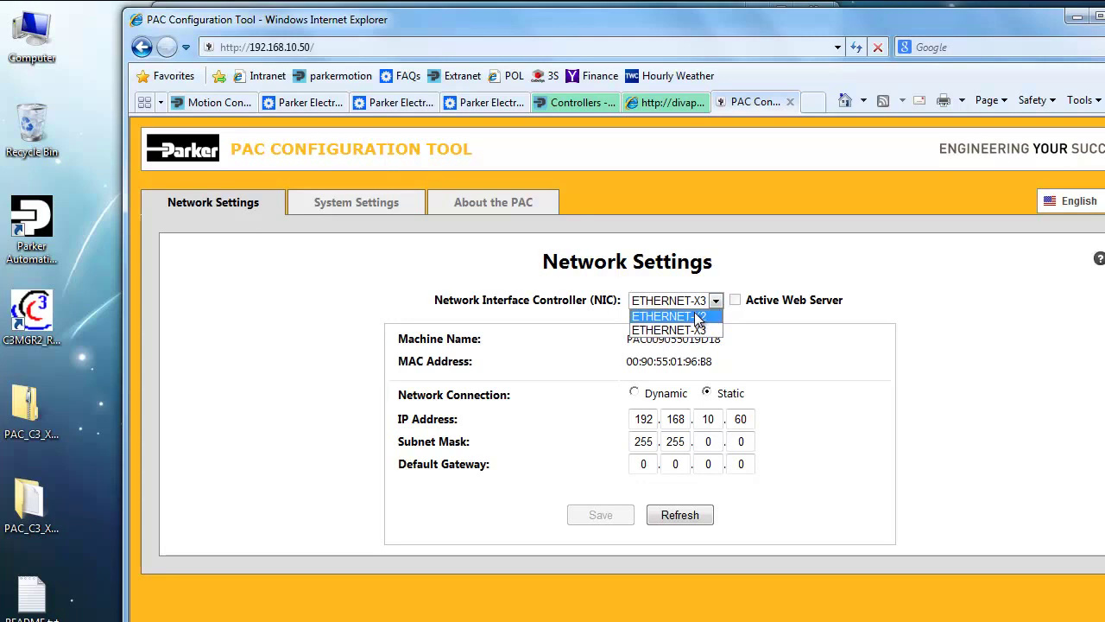
click(696, 317)
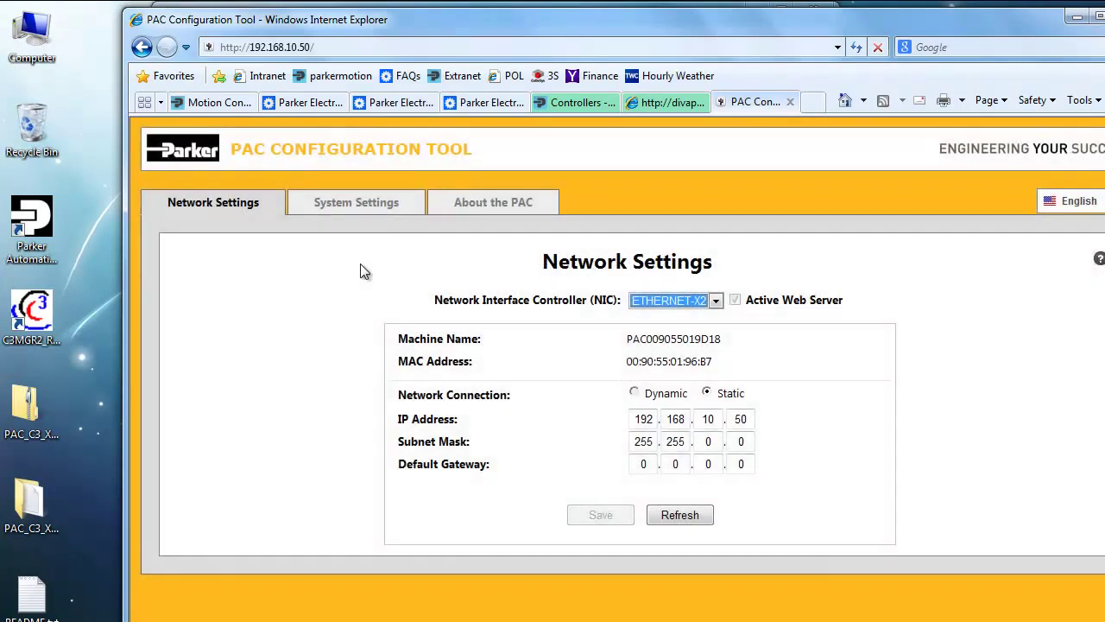
Check System Settings and About the PAC (PAC320-CWP21-3A, firmware 1.0.0.216), then close the tab.
click(360, 204)
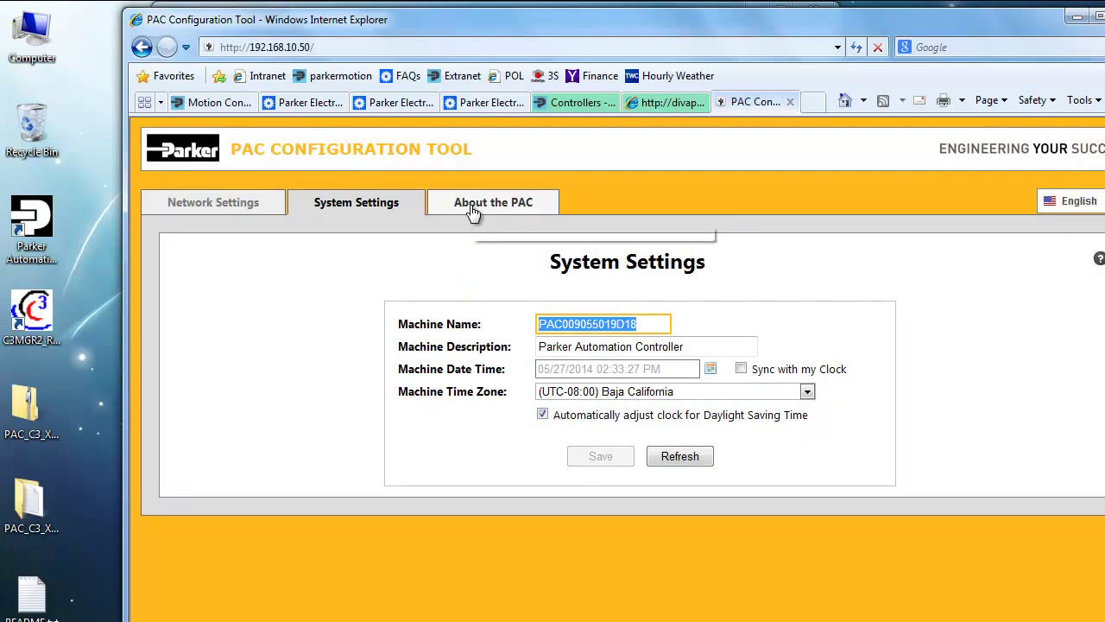
click(471, 207)
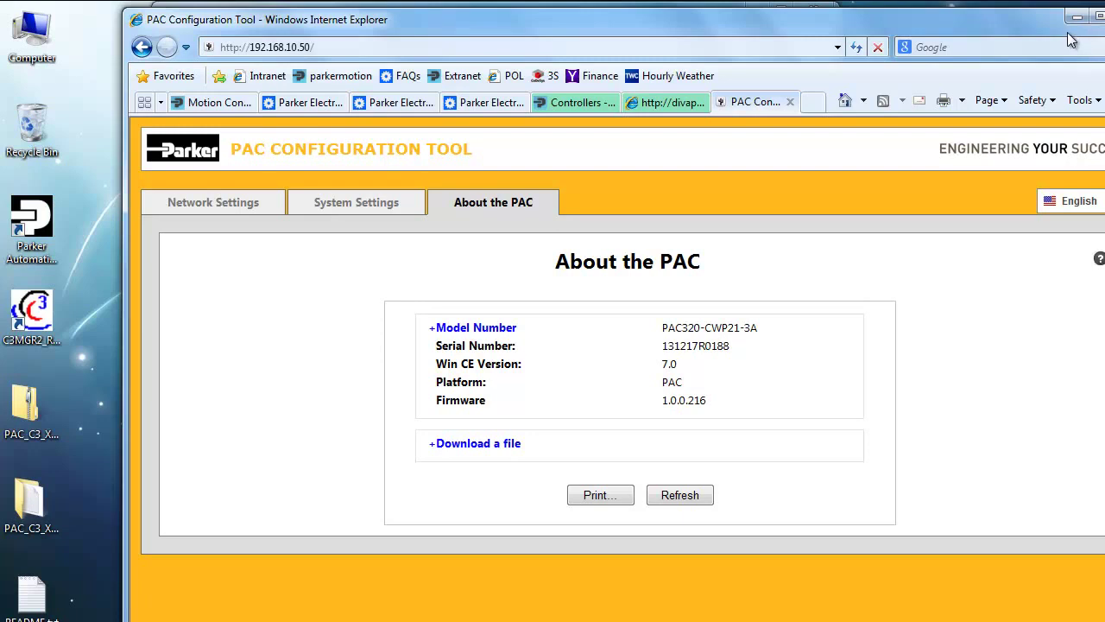
click(790, 102)
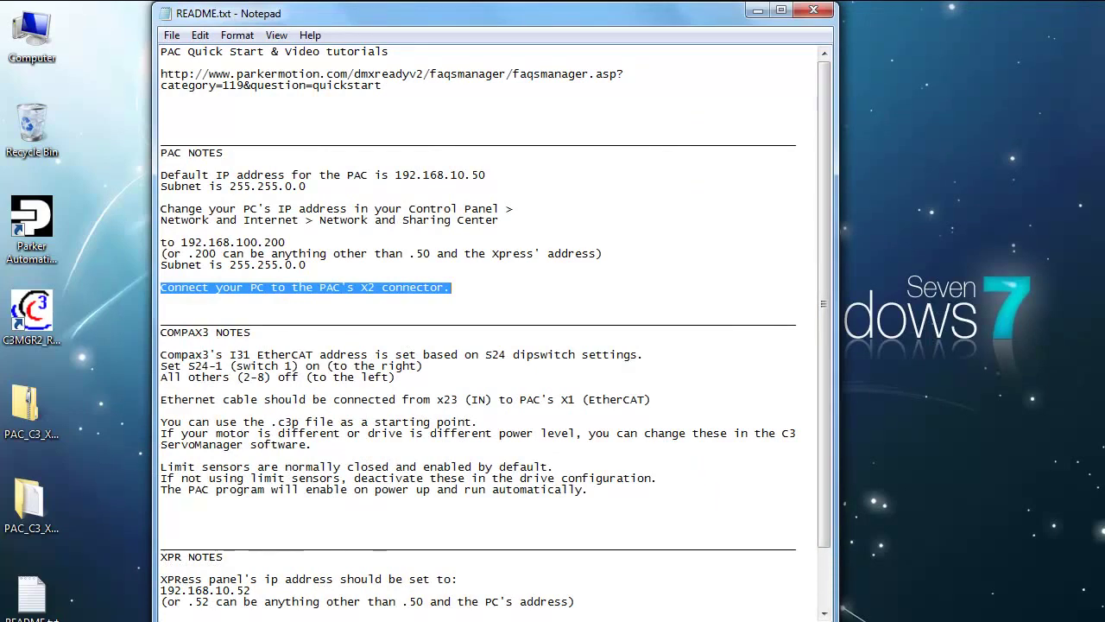
Scan the network from the Device settings and connect Gateway-2 to controller PAC009055019D18.
click(492, 552)
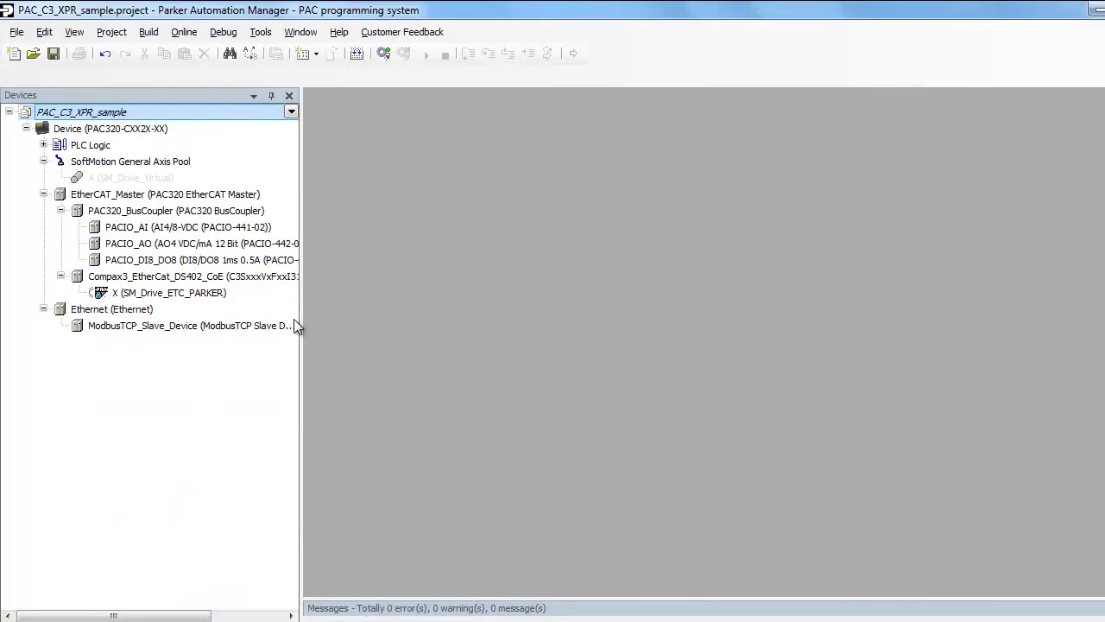
click(68, 129)
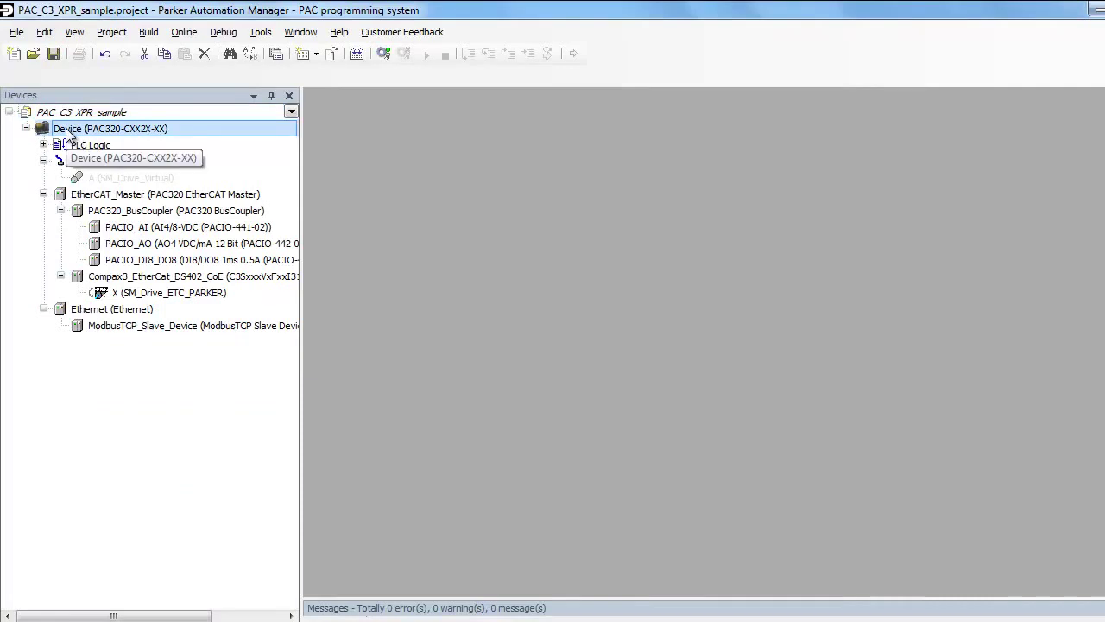
double_click(67, 129)
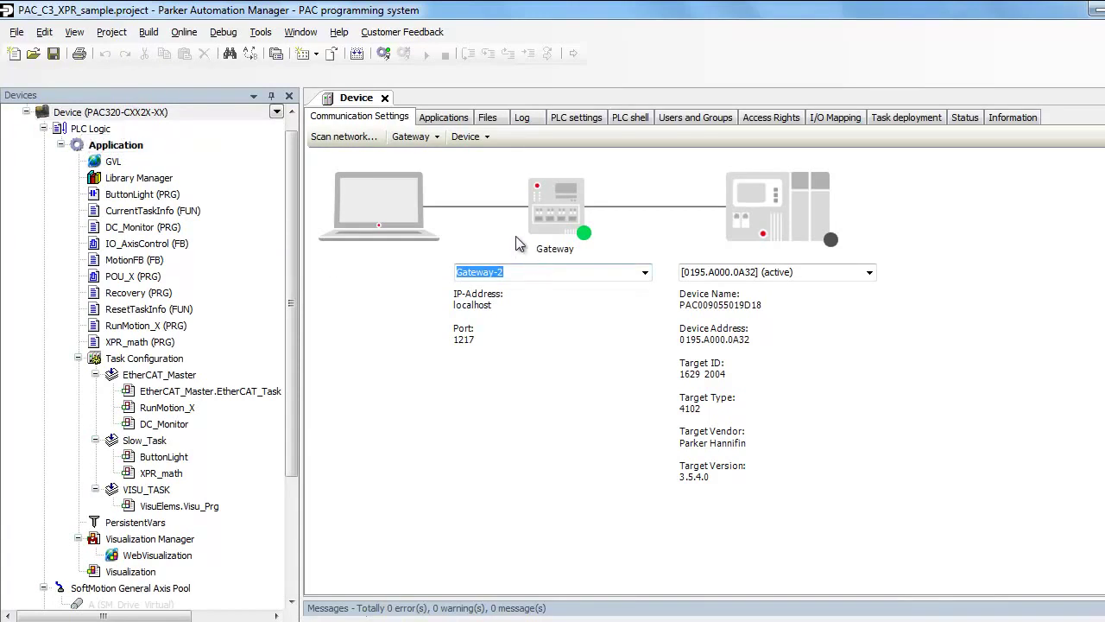
click(350, 136)
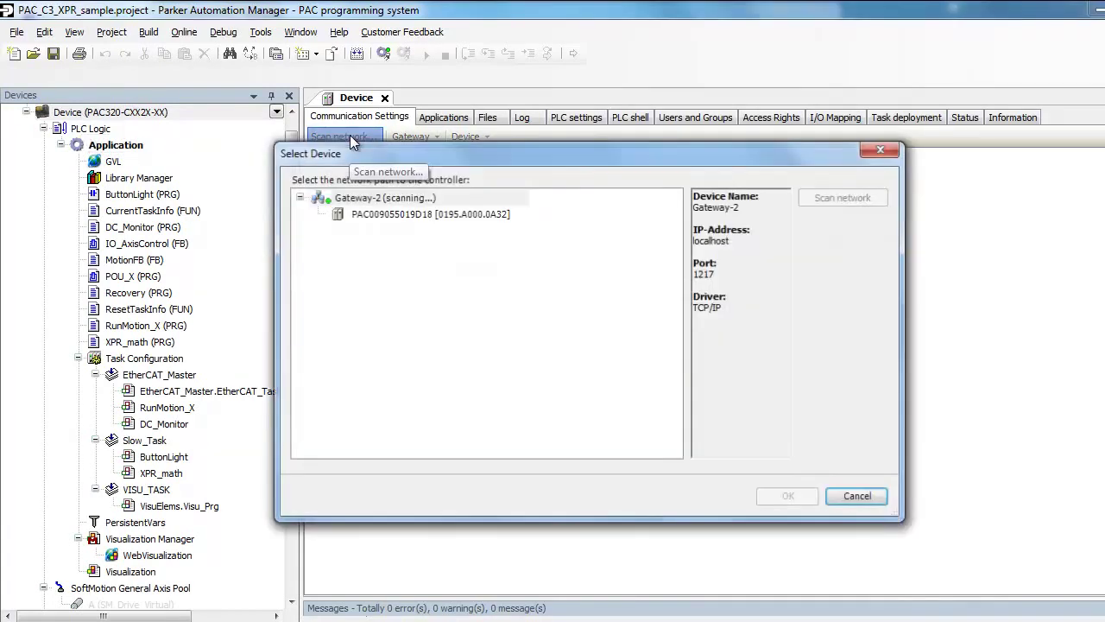
click(389, 215)
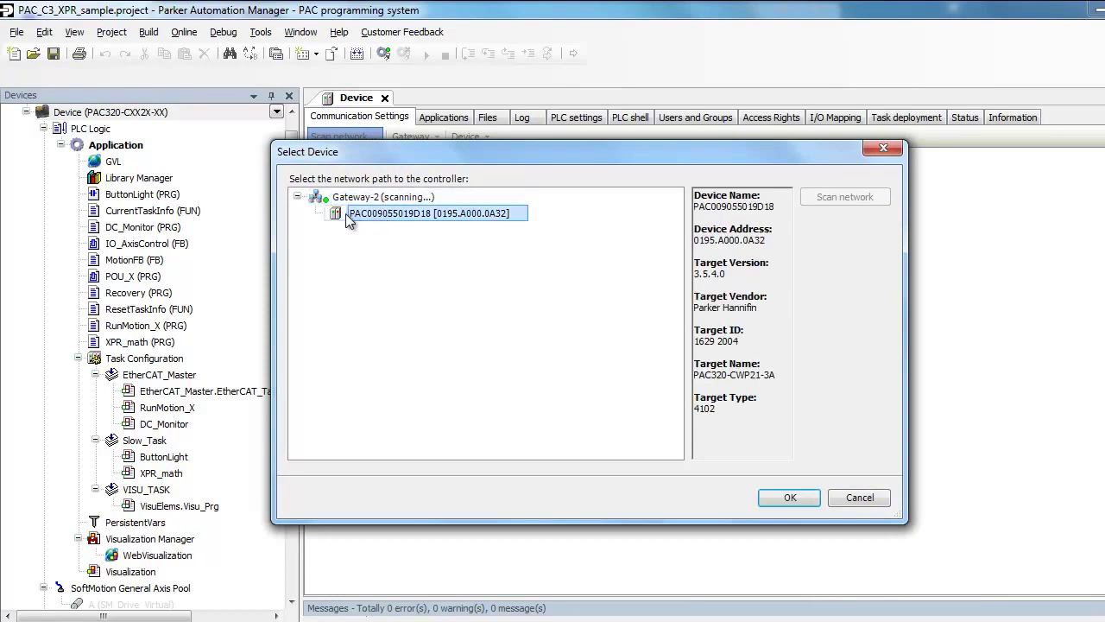
click(789, 499)
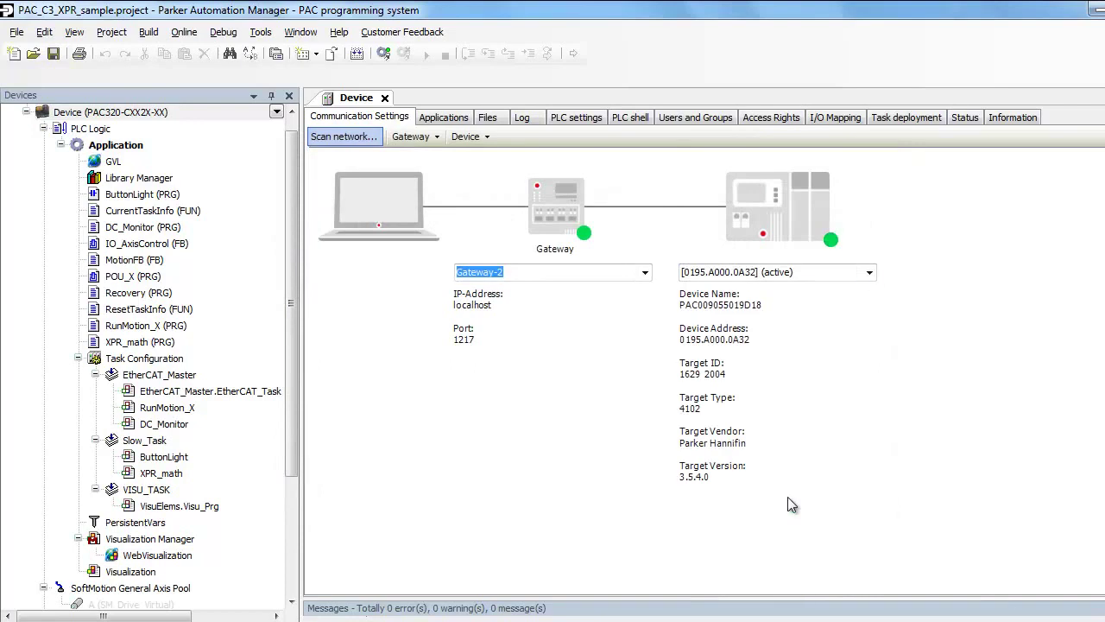